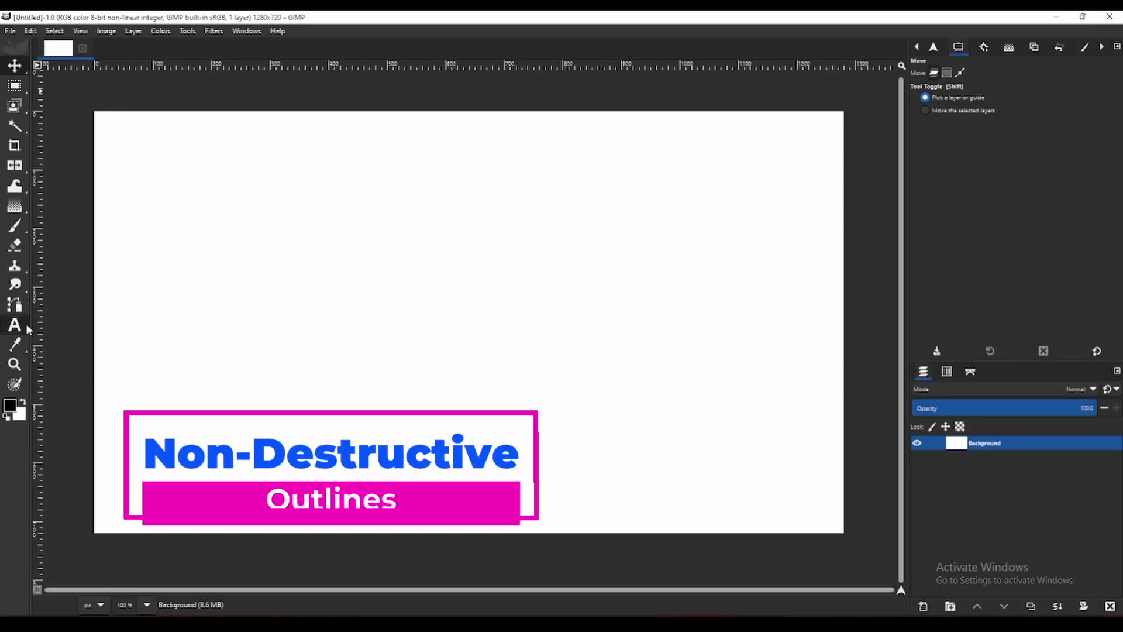
Create a text box across the canvas reading 'PIX CORES'
click(14, 325)
mouse_move(196, 242)
mouse_down()
mouse_move(757, 427)
mouse_move(797, 429)
mouse_up()
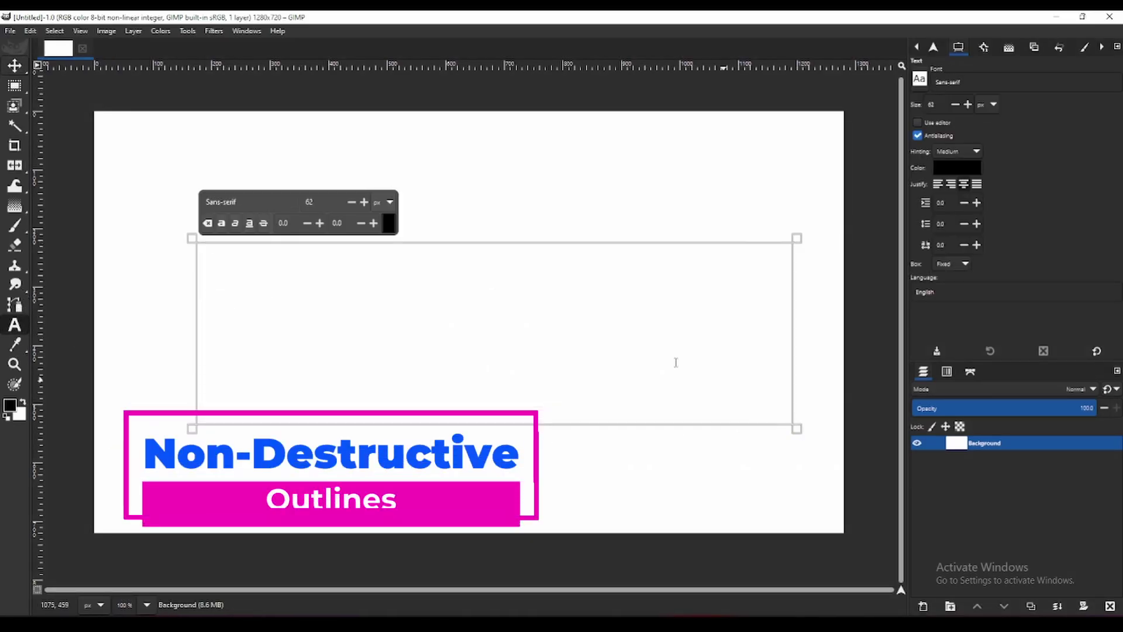
text(pi)
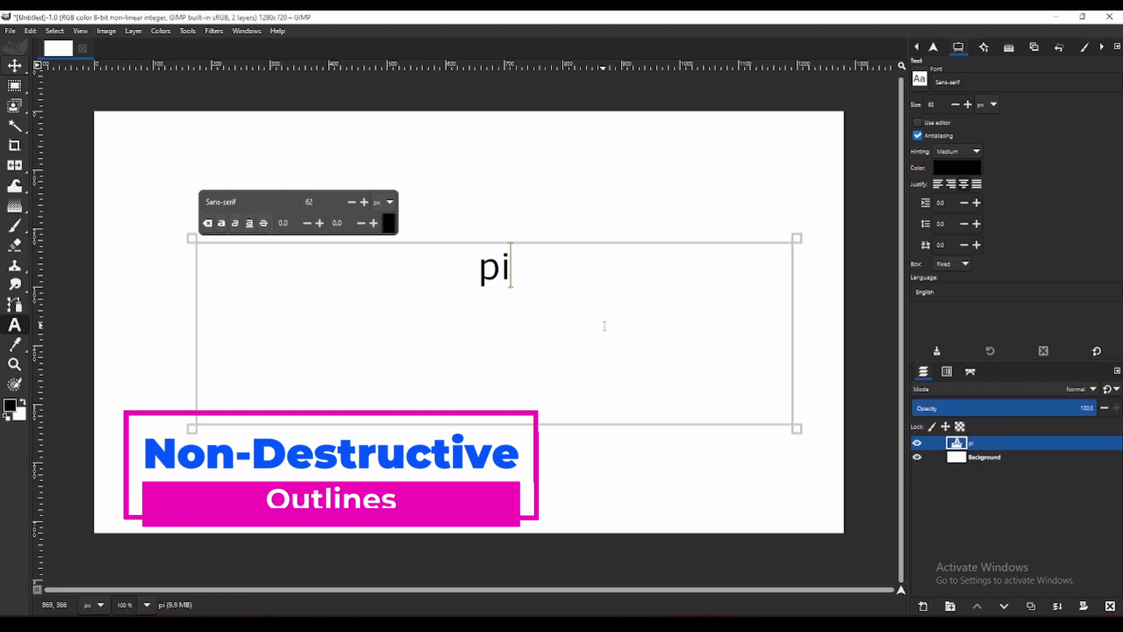
key(BackSpace)
key(BackSpace)
text(PIC)
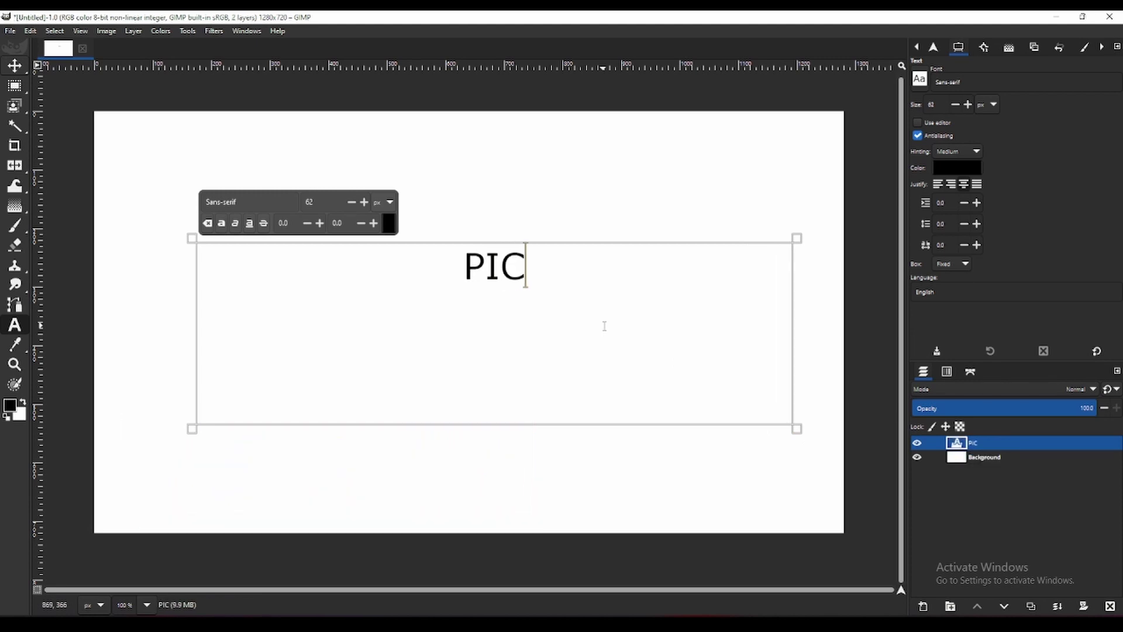
key(BackSpace)
text(X CORES)
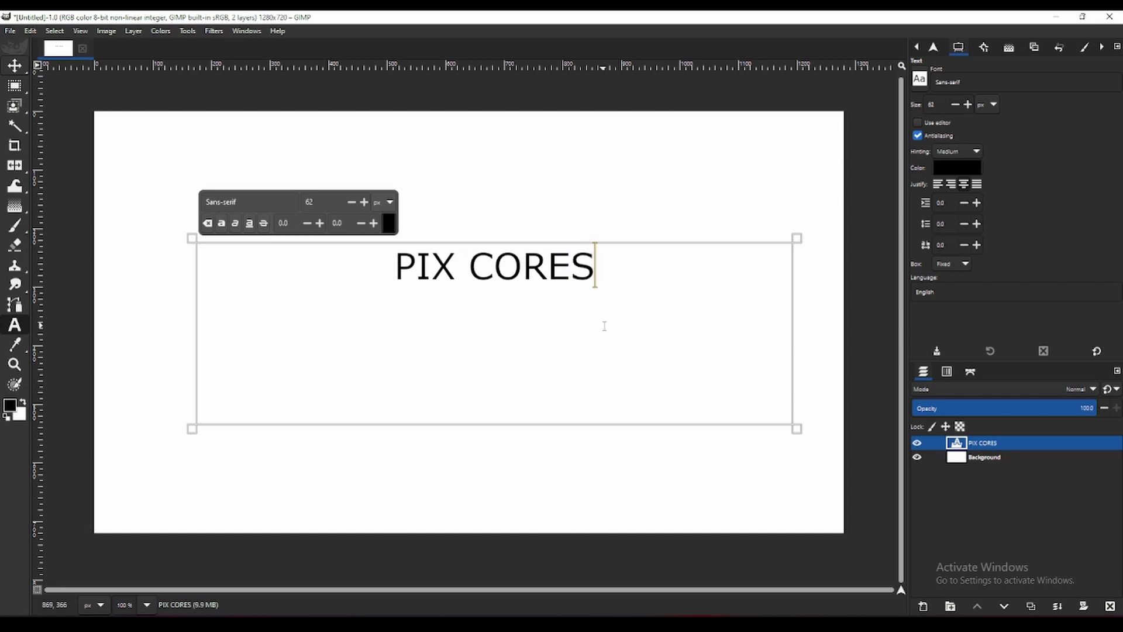
Set the text to 148 px Sans-serif Bold and move it lower, toward the canvas centre
drag(551, 294, 425, 237)
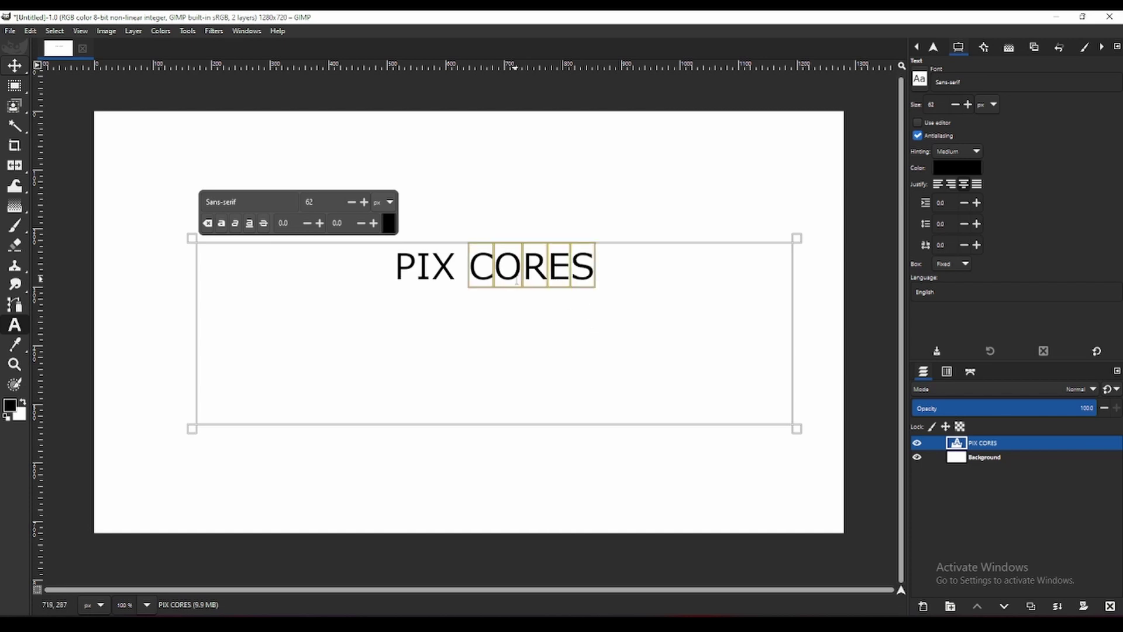
click(368, 198)
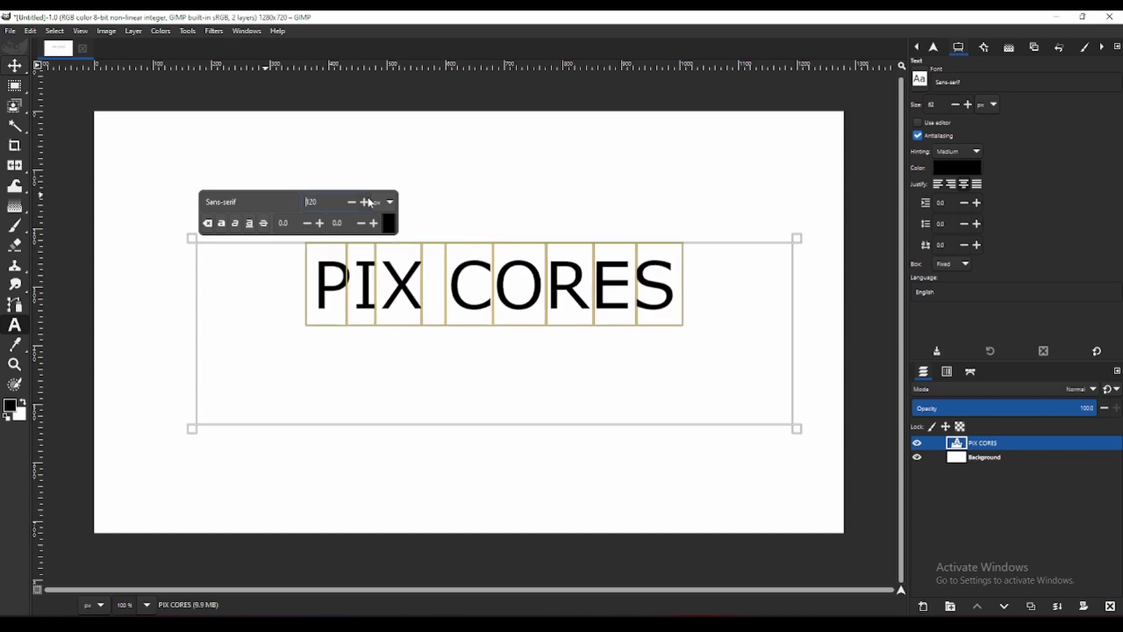
click(920, 80)
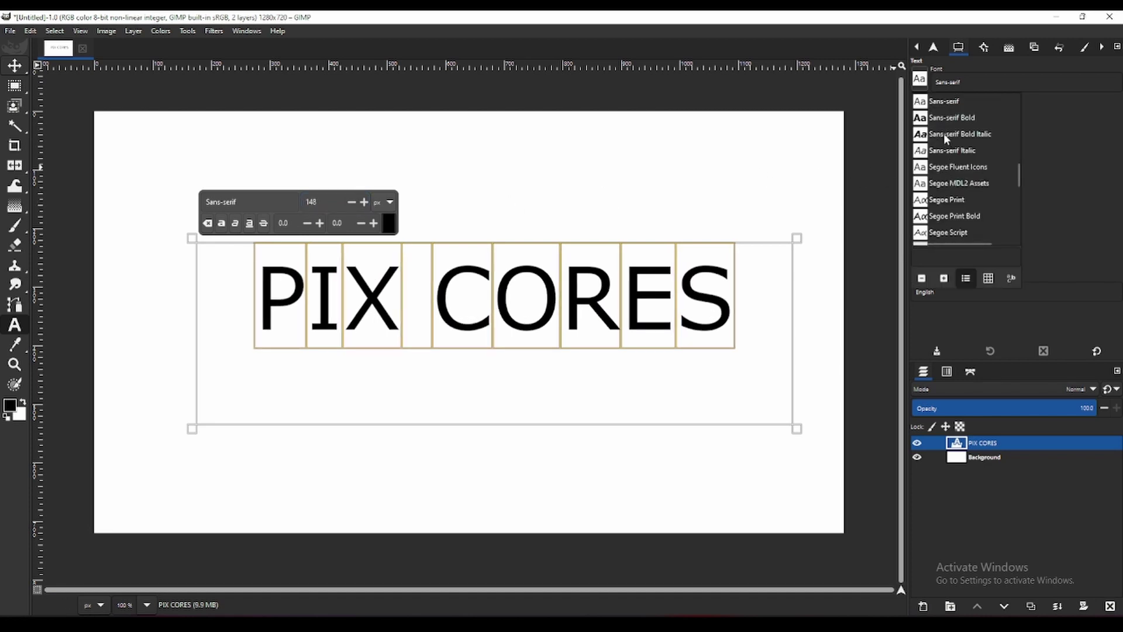
click(939, 120)
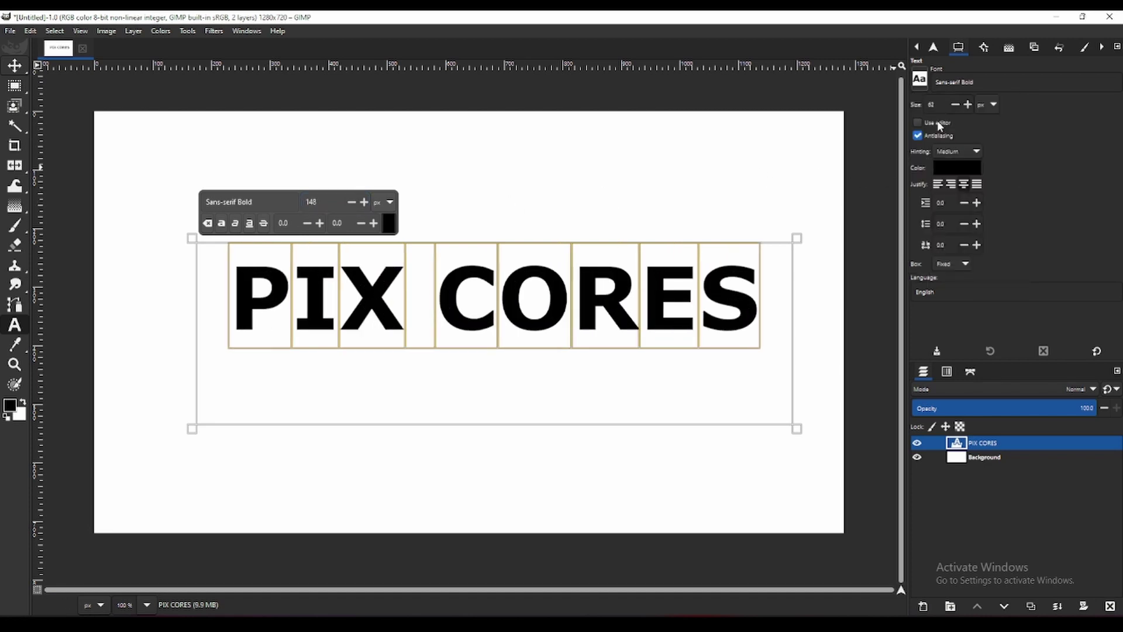
click(14, 66)
drag(463, 328, 460, 375)
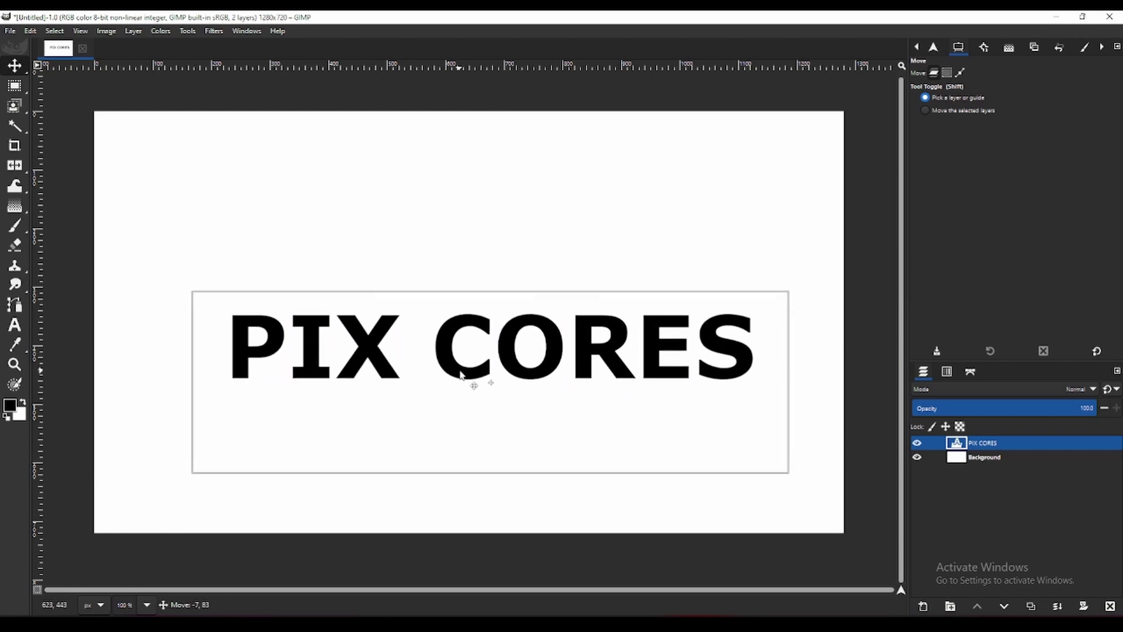
Fill the Background with a top-to-bottom Blue Green gradient, then reselect the PIX CORES text layer
click(795, 440)
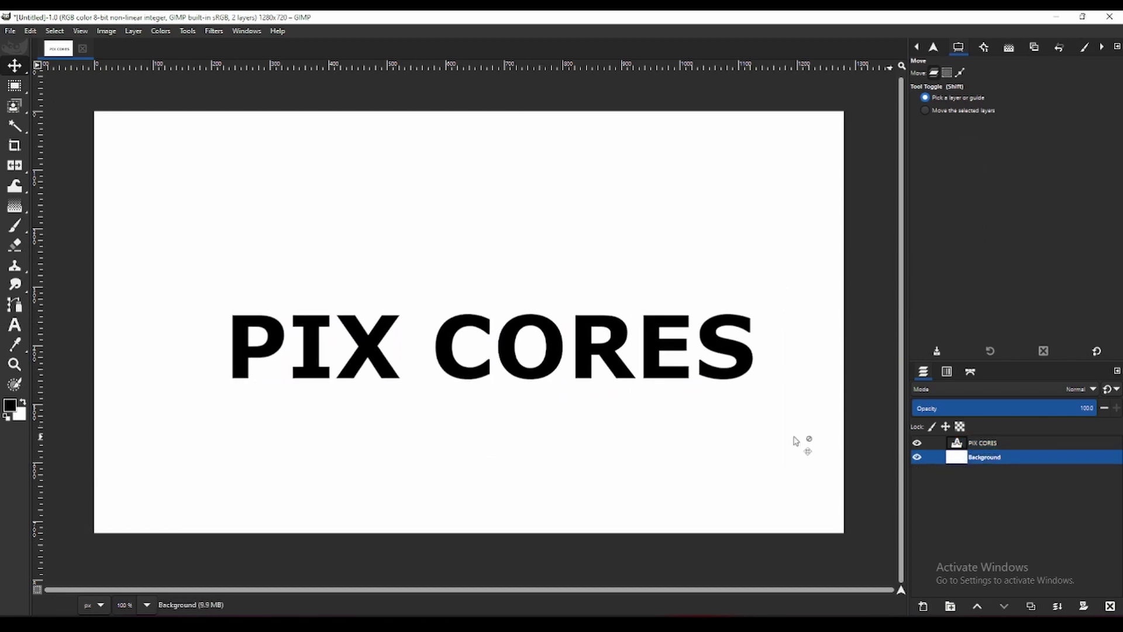
click(15, 206)
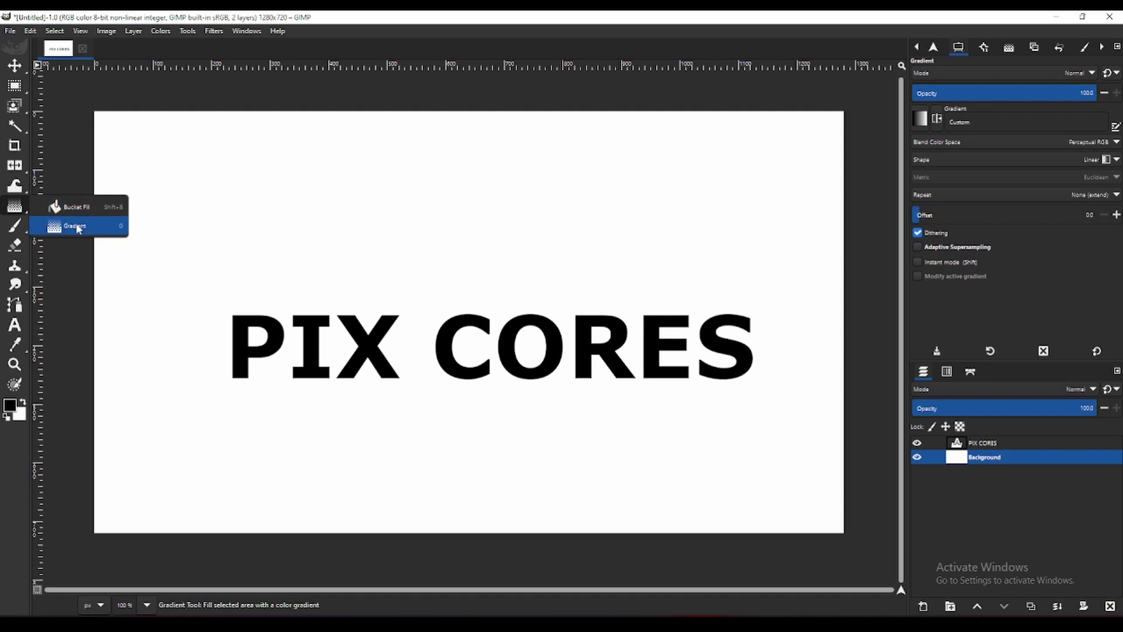
drag(462, 316, 460, 358)
drag(462, 451, 470, 539)
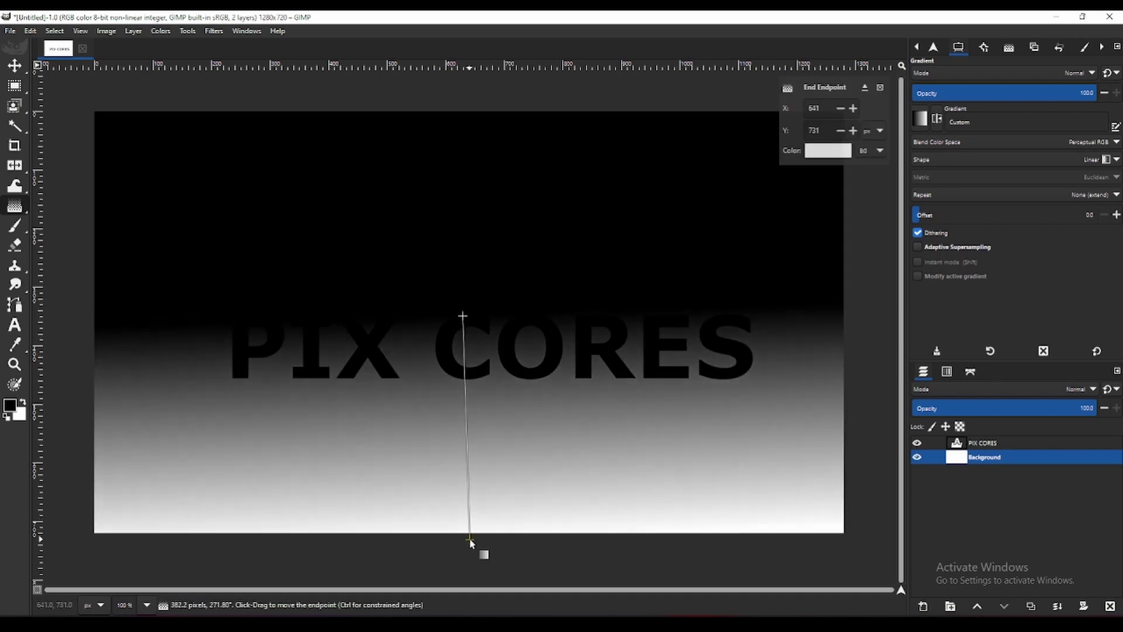
click(919, 120)
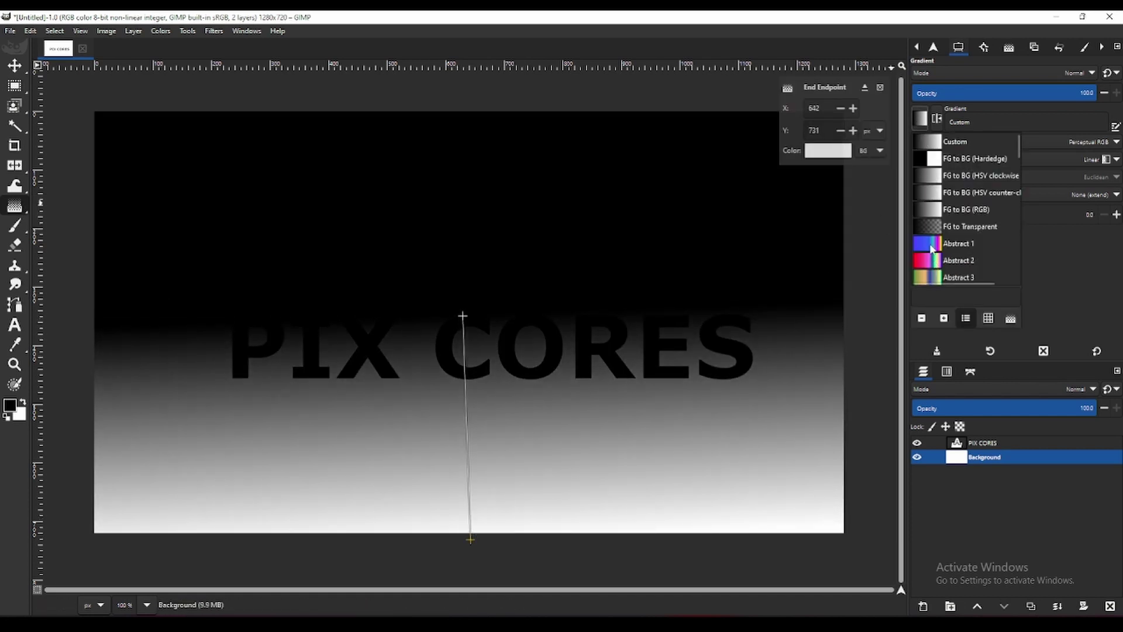
click(933, 209)
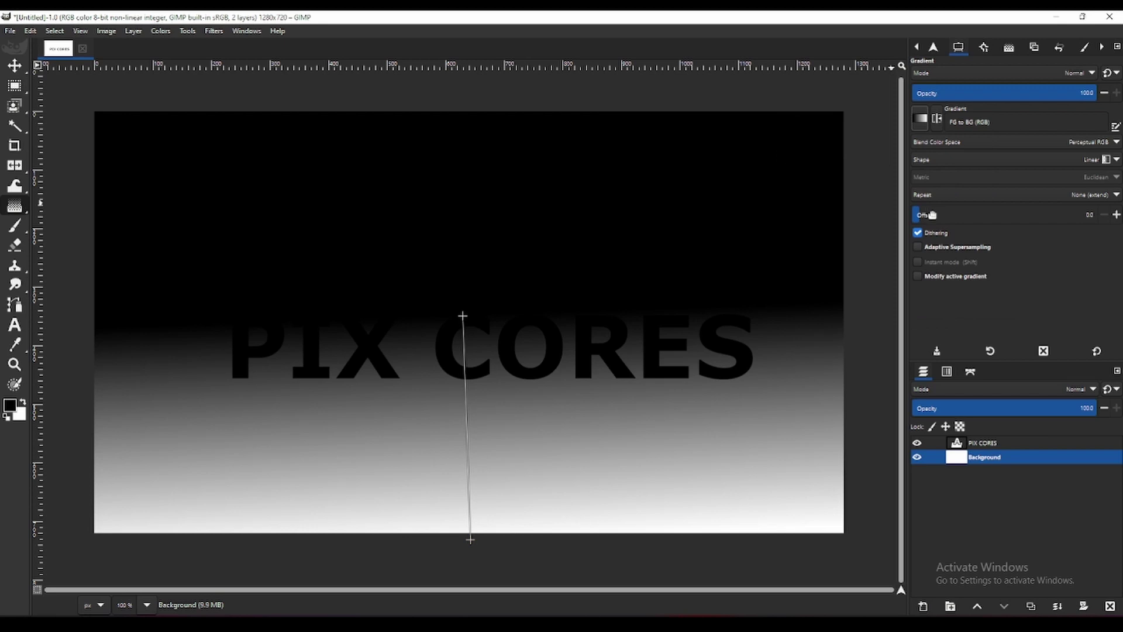
click(920, 119)
scroll(936, 207, down, 3)
click(932, 258)
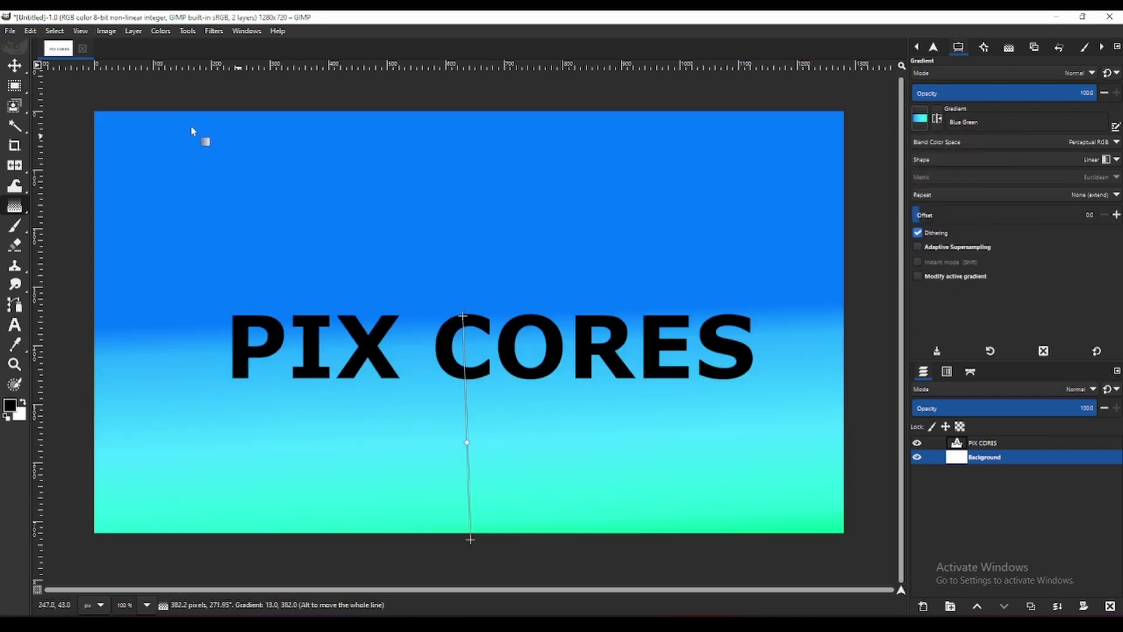
key(m)
click(931, 443)
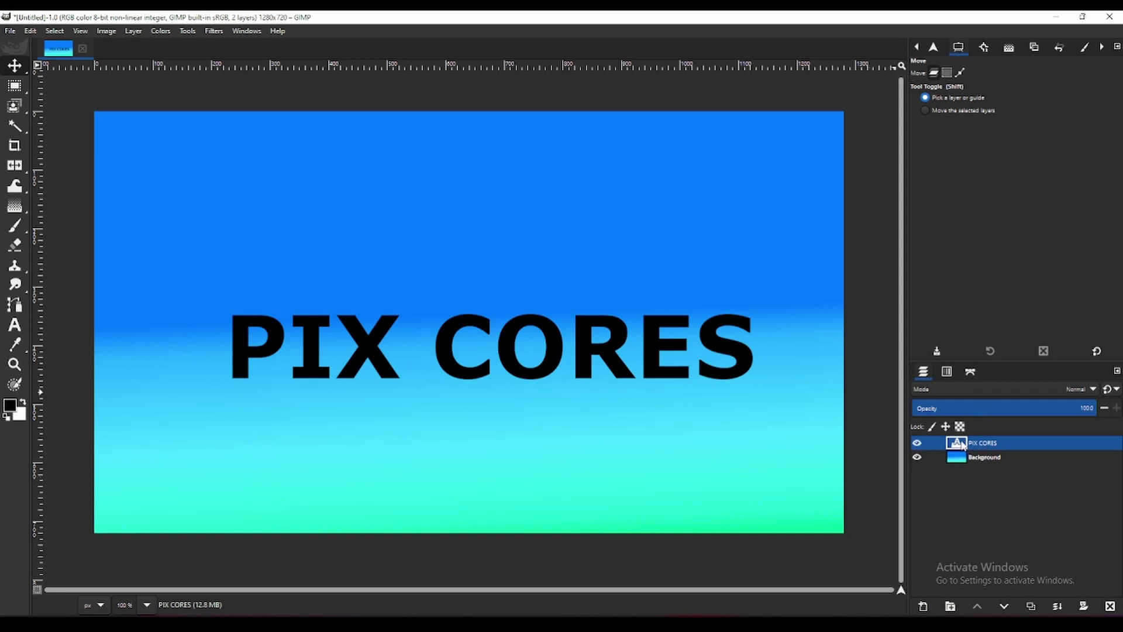
Select the PIX CORES letter shapes with Alpha to Selection and grow the selection by 6 px
right_click(962, 446)
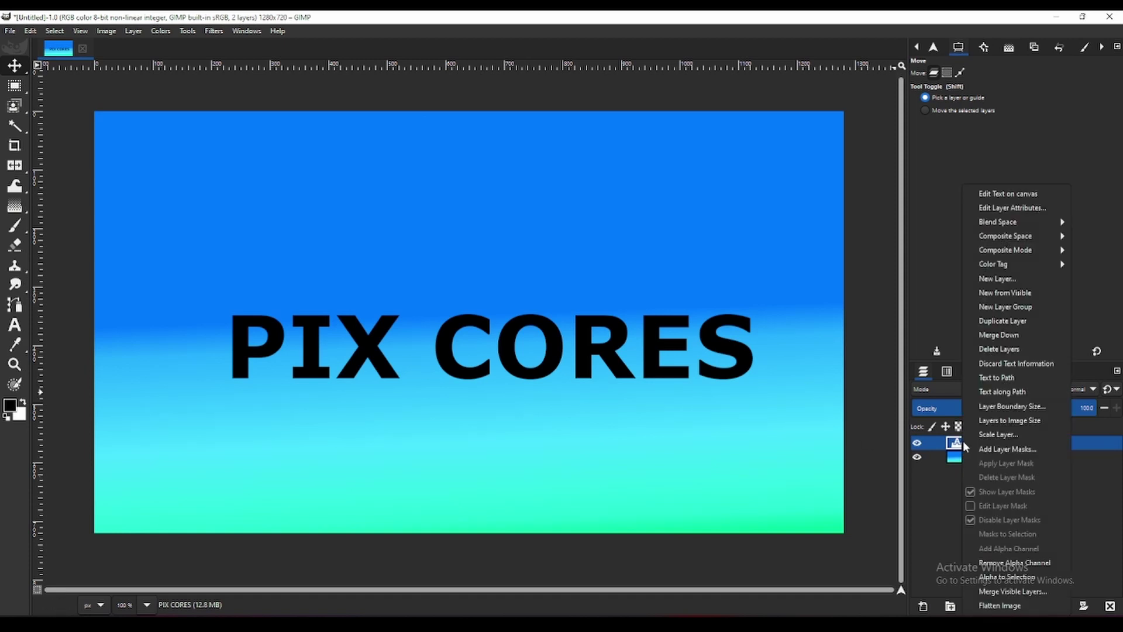
click(1002, 577)
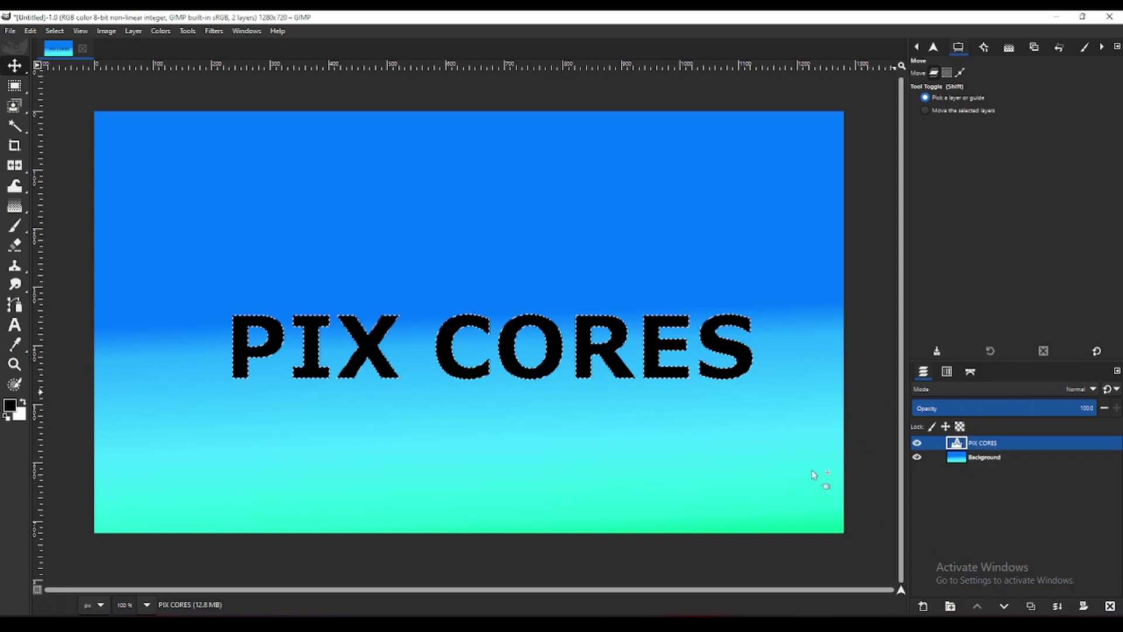
click(54, 31)
click(67, 186)
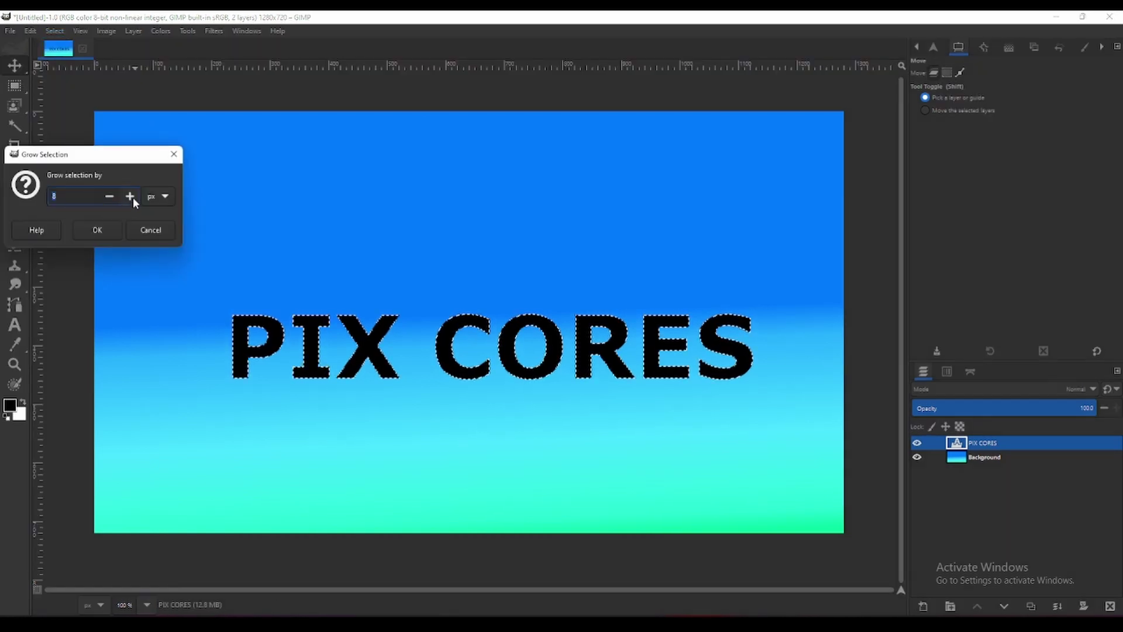
click(109, 196)
click(109, 196)
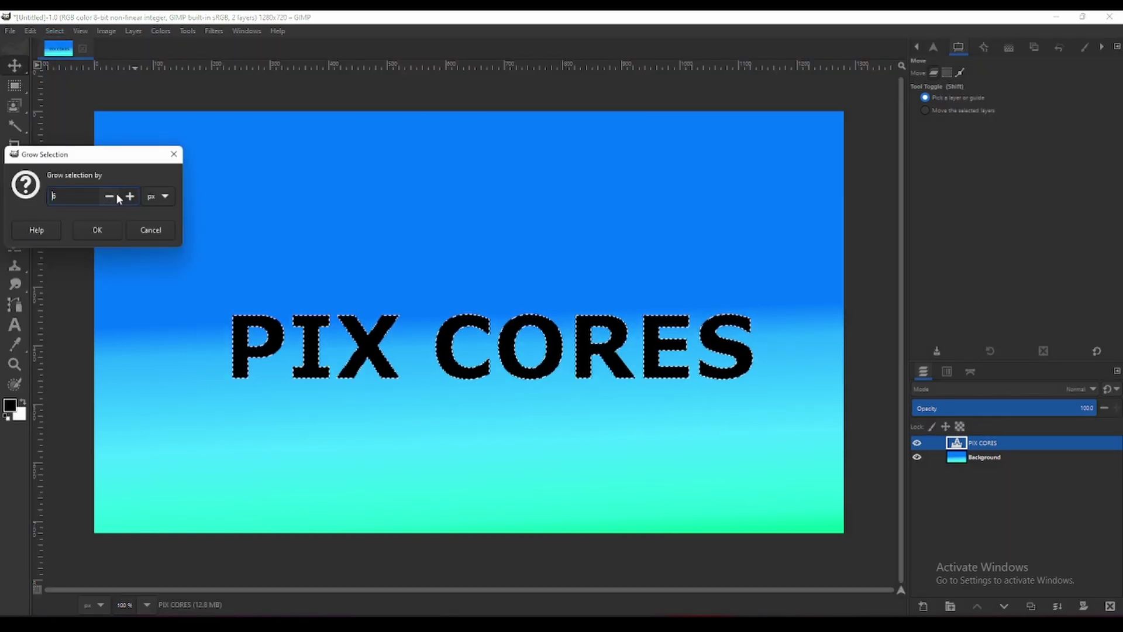
click(107, 230)
Fill the selection with white on a new layer, deselect, and place it beneath the text
click(924, 606)
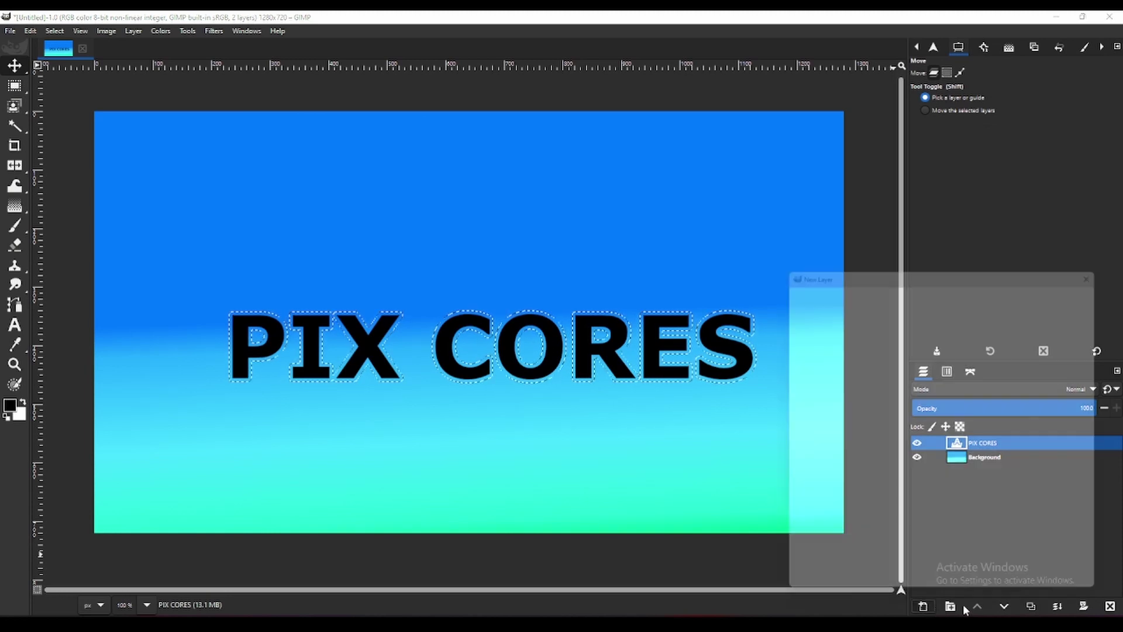
click(1038, 590)
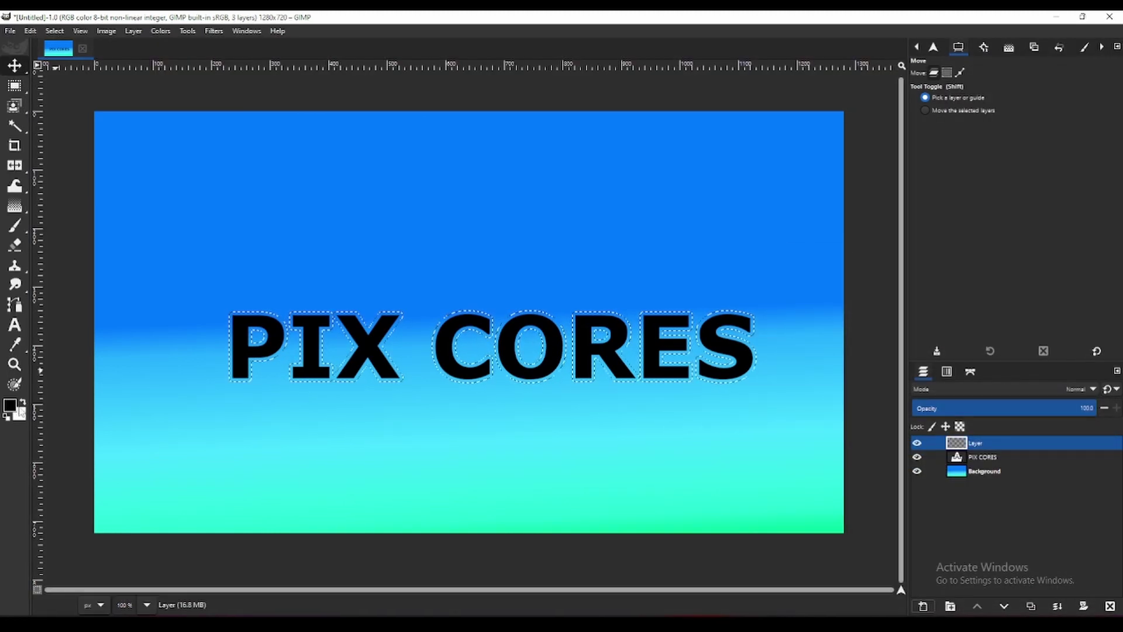
drag(18, 411, 281, 471)
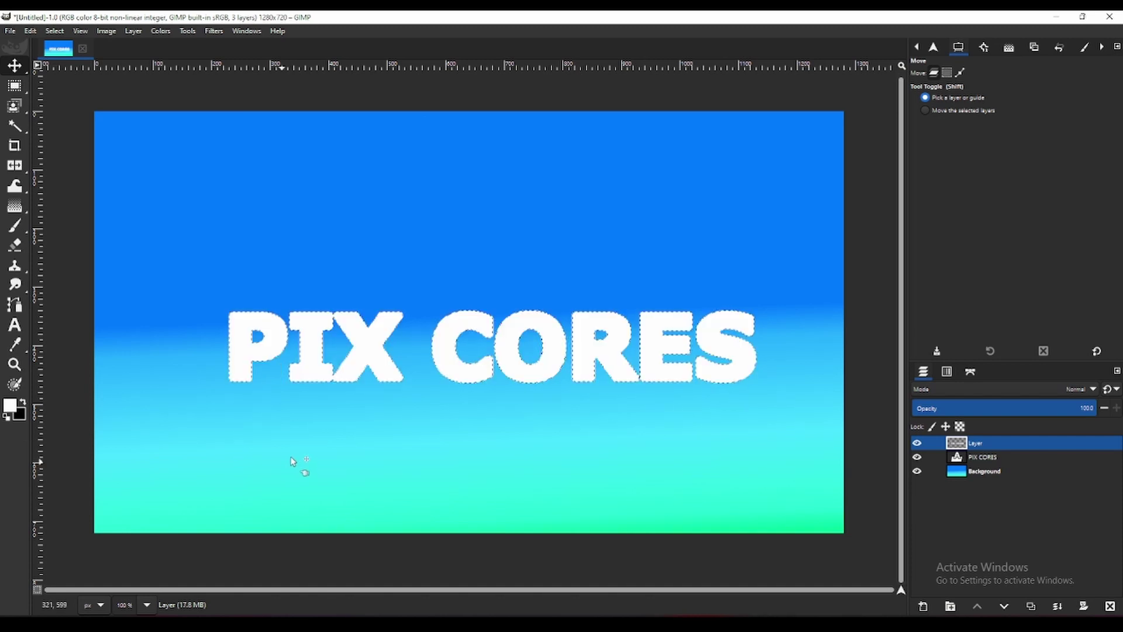
click(55, 31)
click(70, 66)
drag(959, 443, 975, 460)
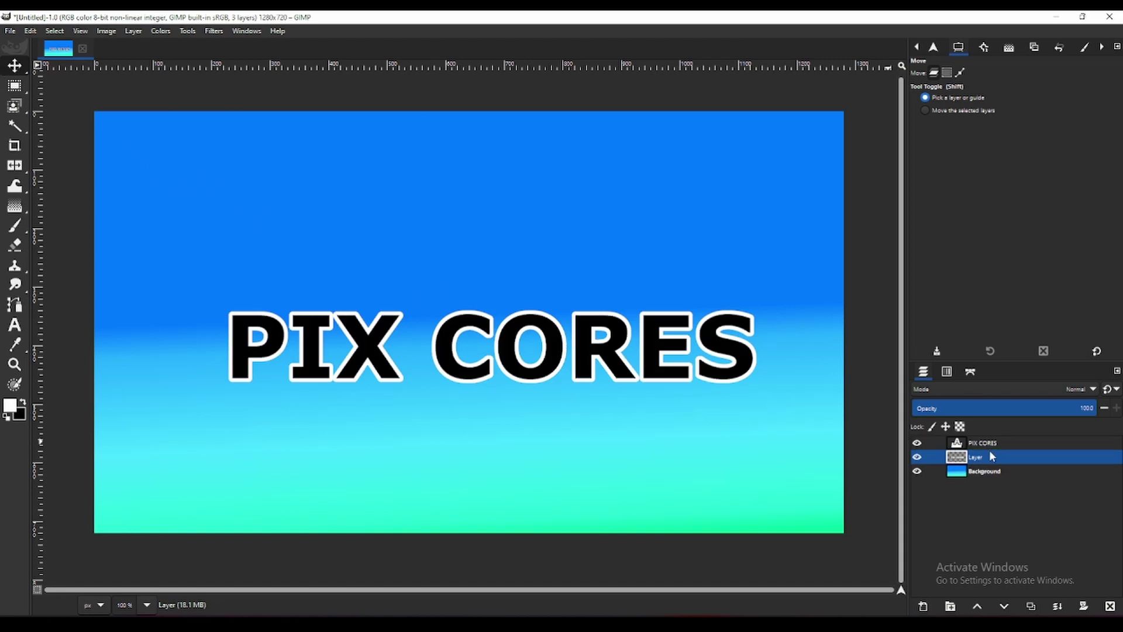
alt+click(961, 463)
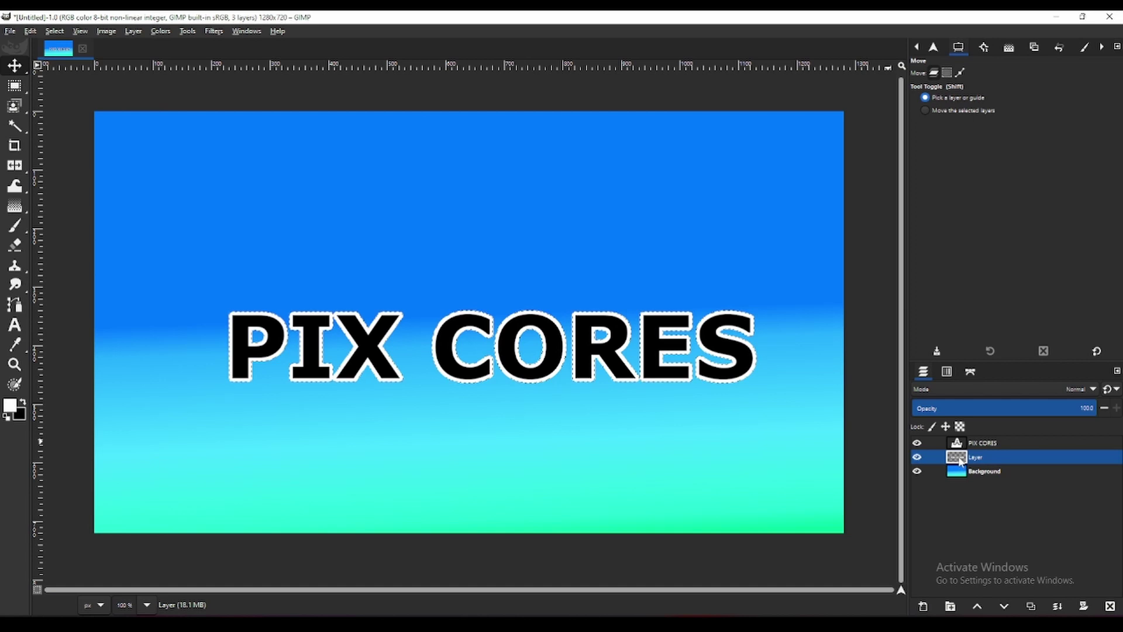
Grow the selection to 13 px and fill it black on a new layer below the white outline
click(54, 31)
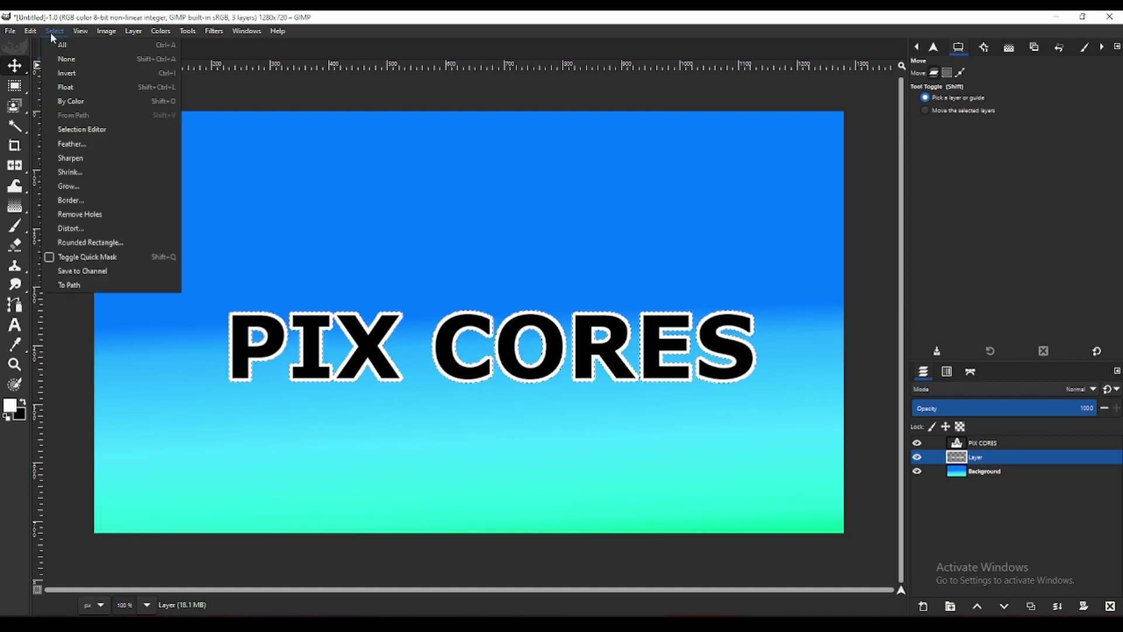
click(75, 186)
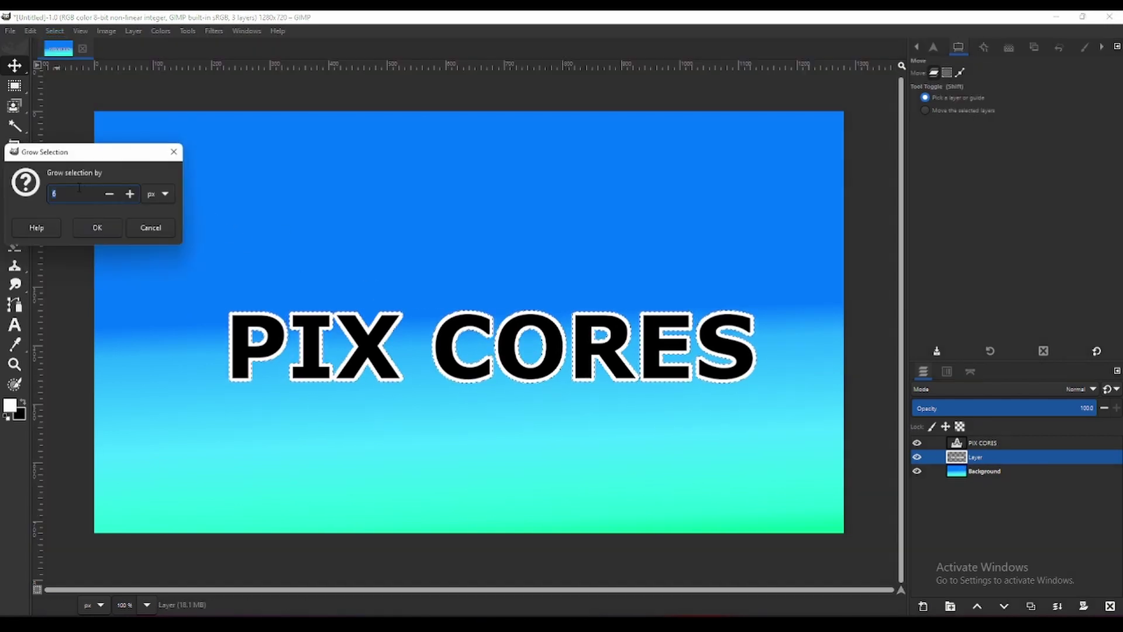
click(130, 195)
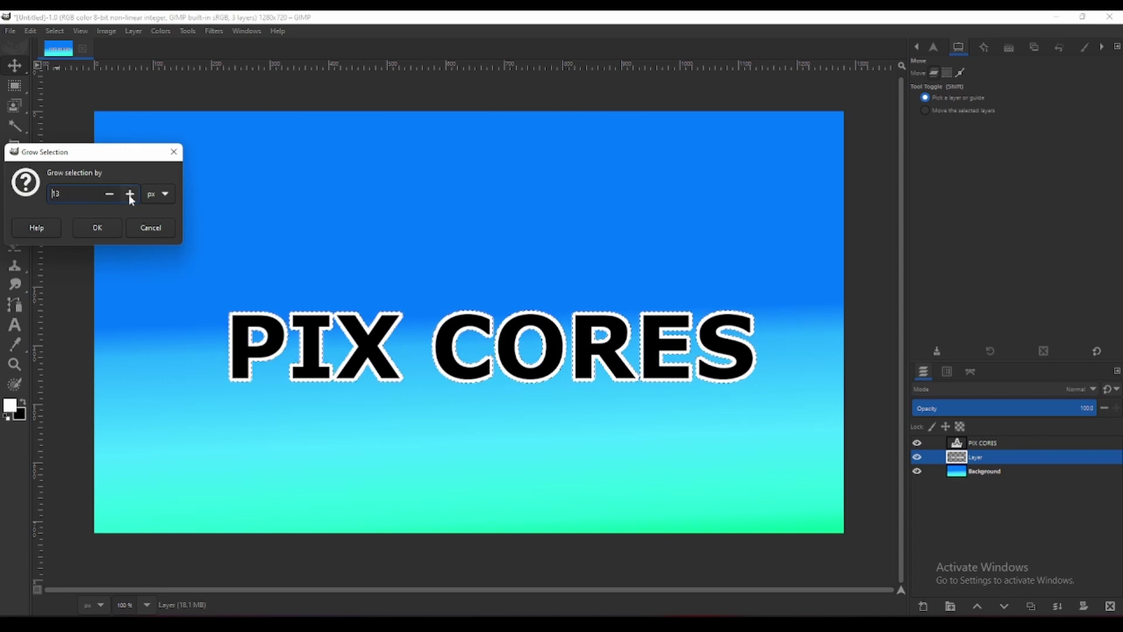
click(97, 228)
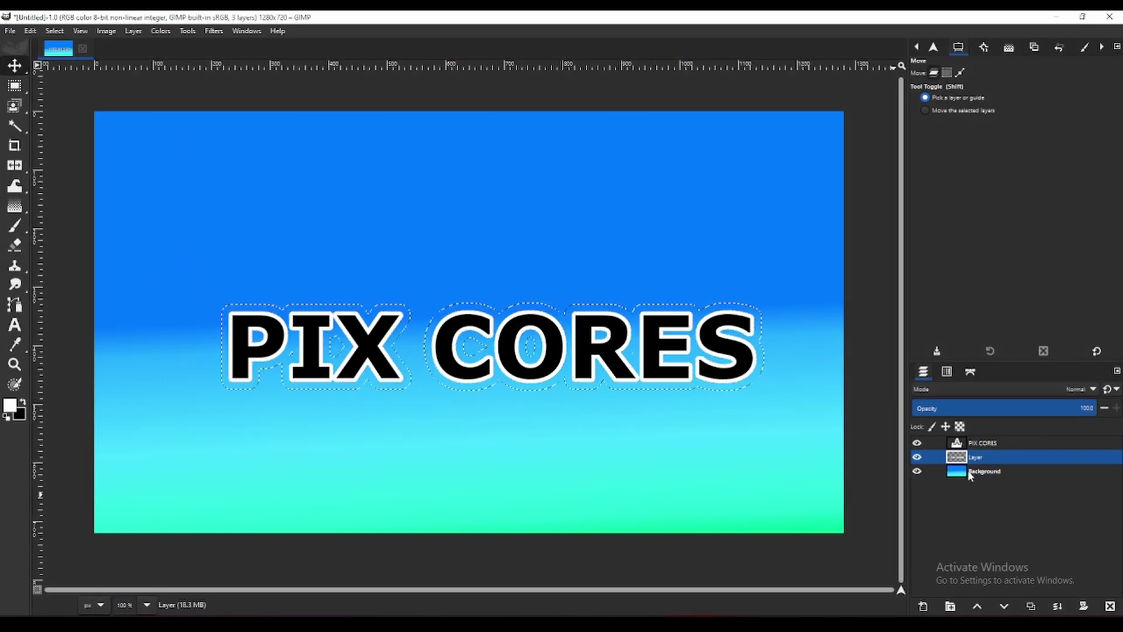
key(shift+ctrl+n)
click(1025, 595)
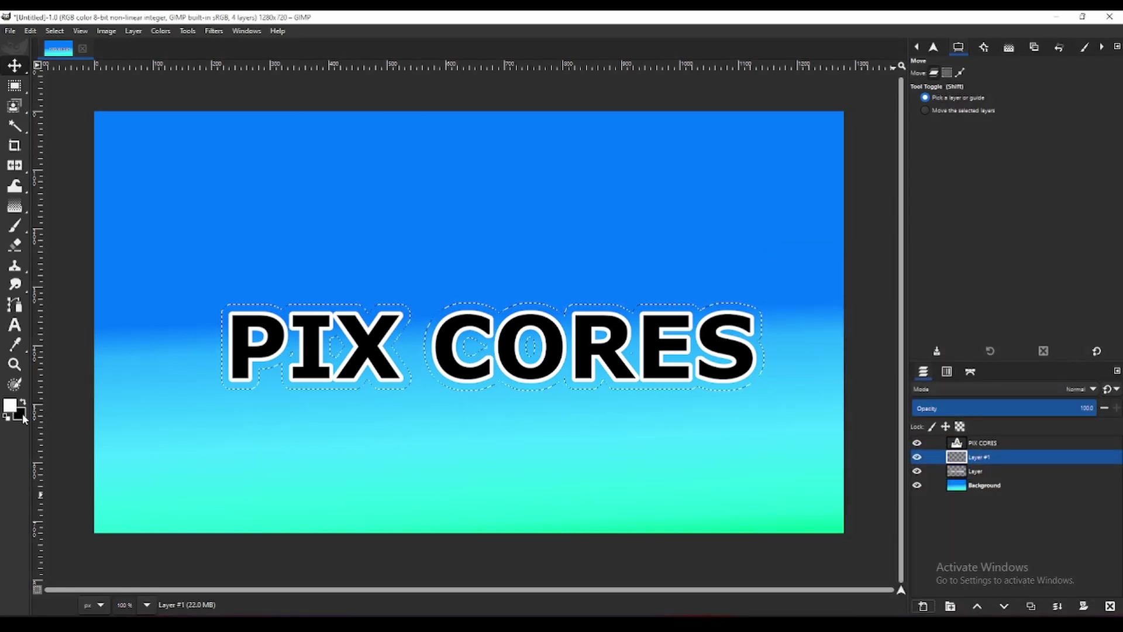
drag(23, 413, 252, 386)
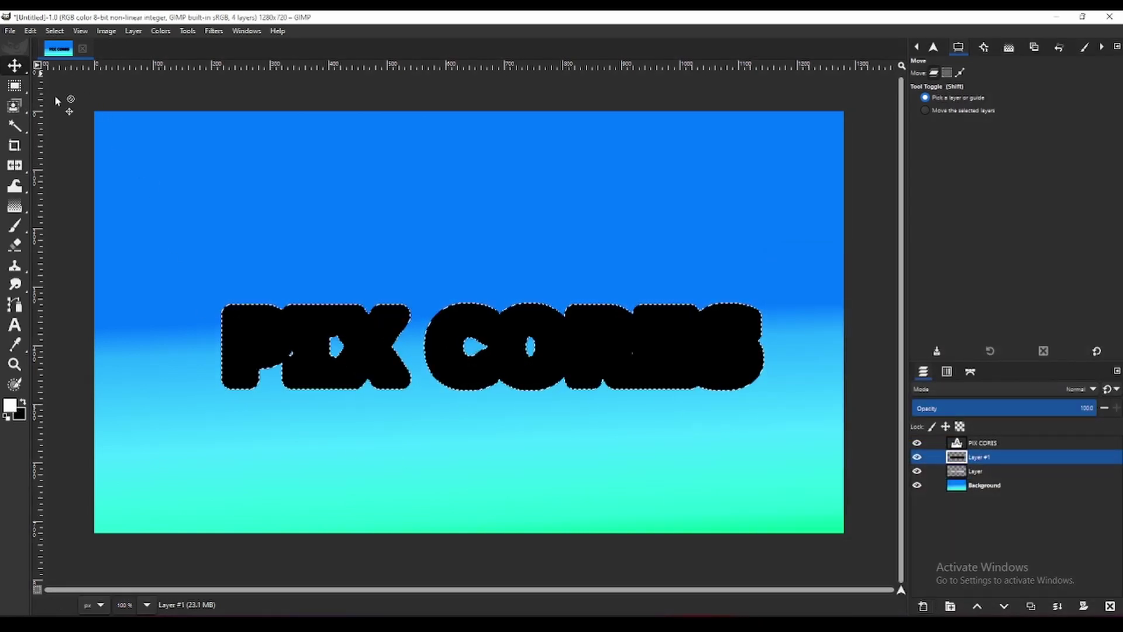
drag(959, 457, 971, 476)
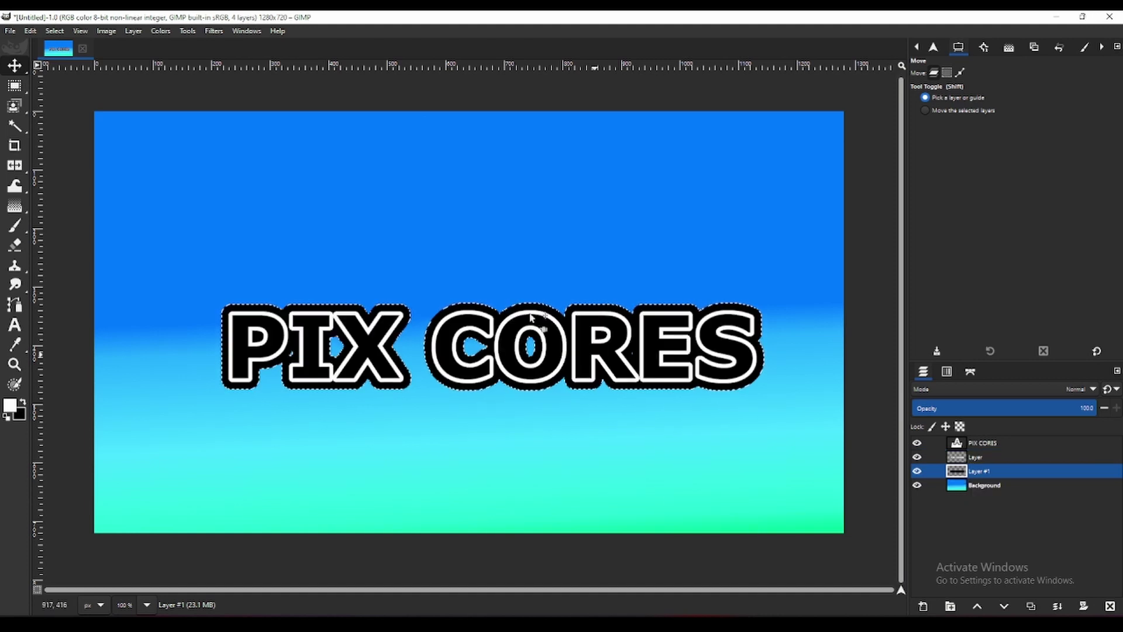
Clear the selection and move the PIX CORES text layer down and to the left
click(54, 30)
click(62, 73)
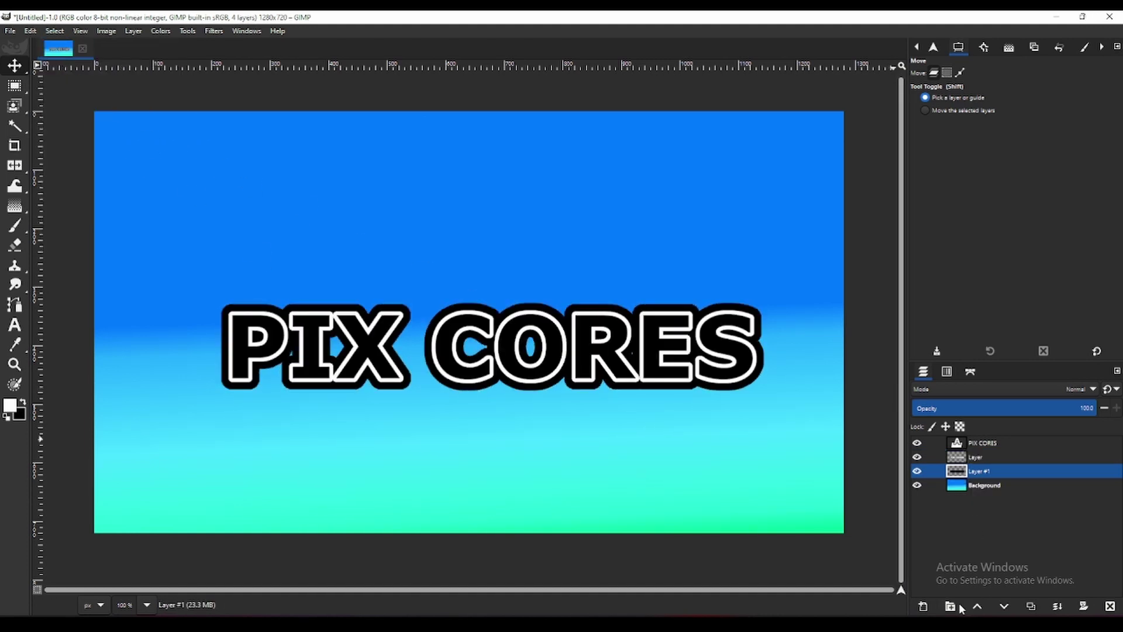
click(966, 444)
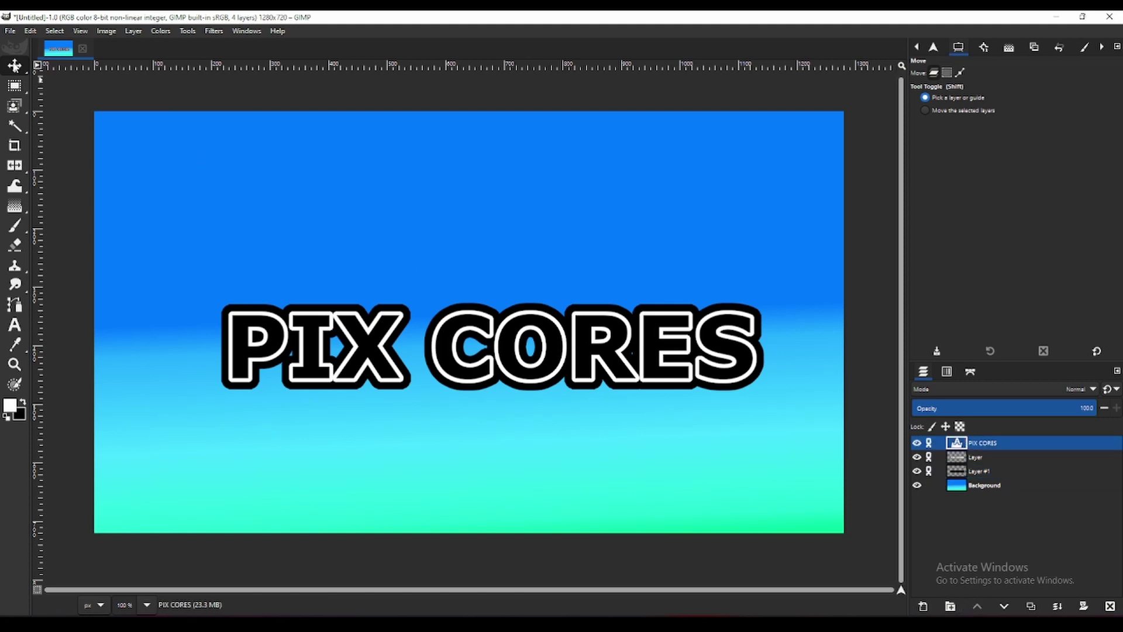
drag(360, 348, 283, 473)
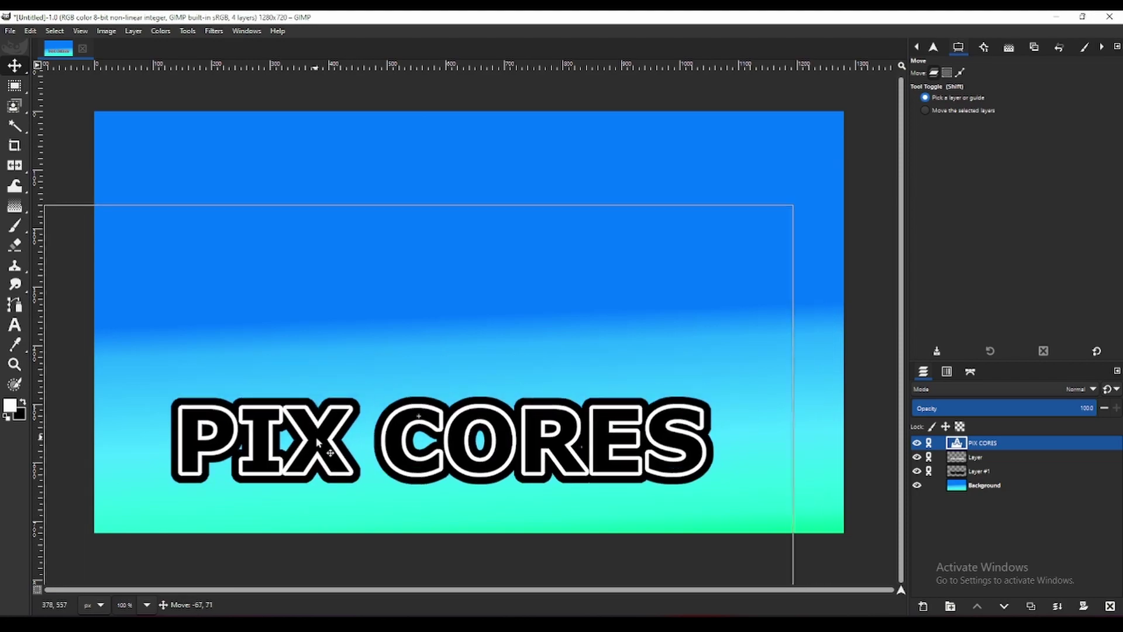
Nudge the PIX CORES text up-left and start the Light and Shadow > Drop Shadow filter
drag(282, 473, 265, 446)
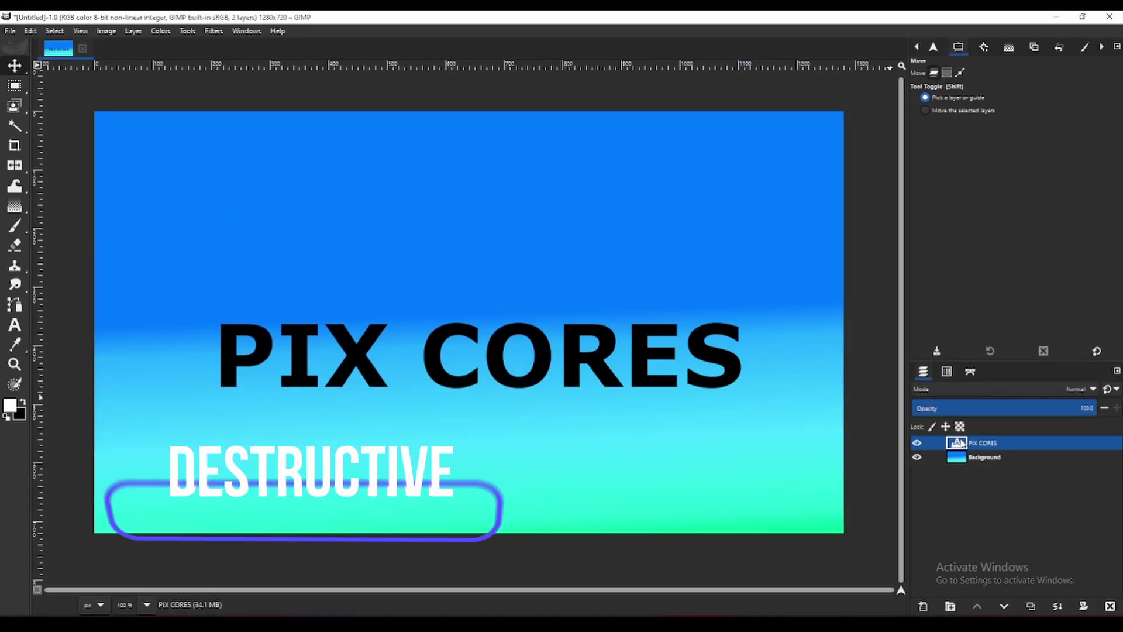
click(214, 31)
mouse_move(247, 144)
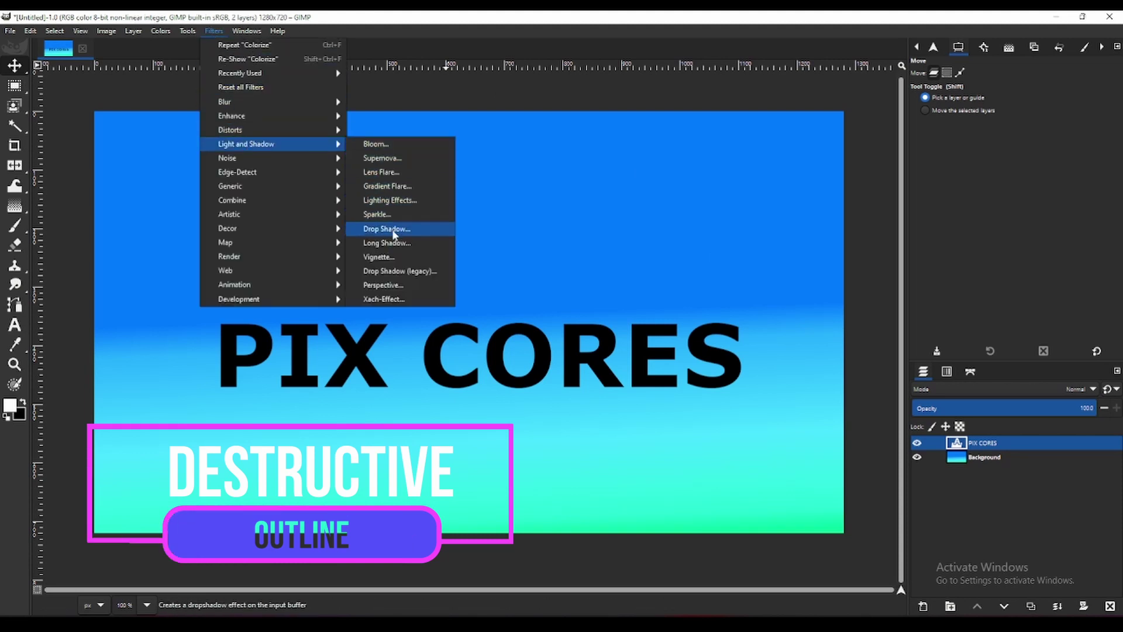
click(392, 230)
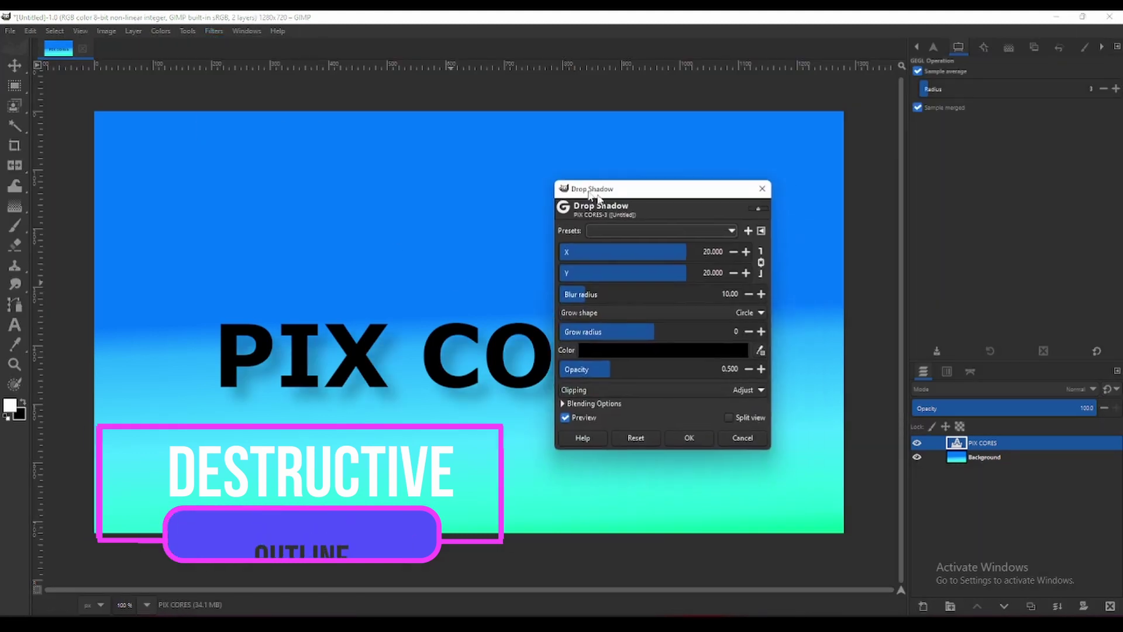
Set the drop shadow to 0 offset and 0 blur, grow it about 6 px, and raise its opacity
click(654, 248)
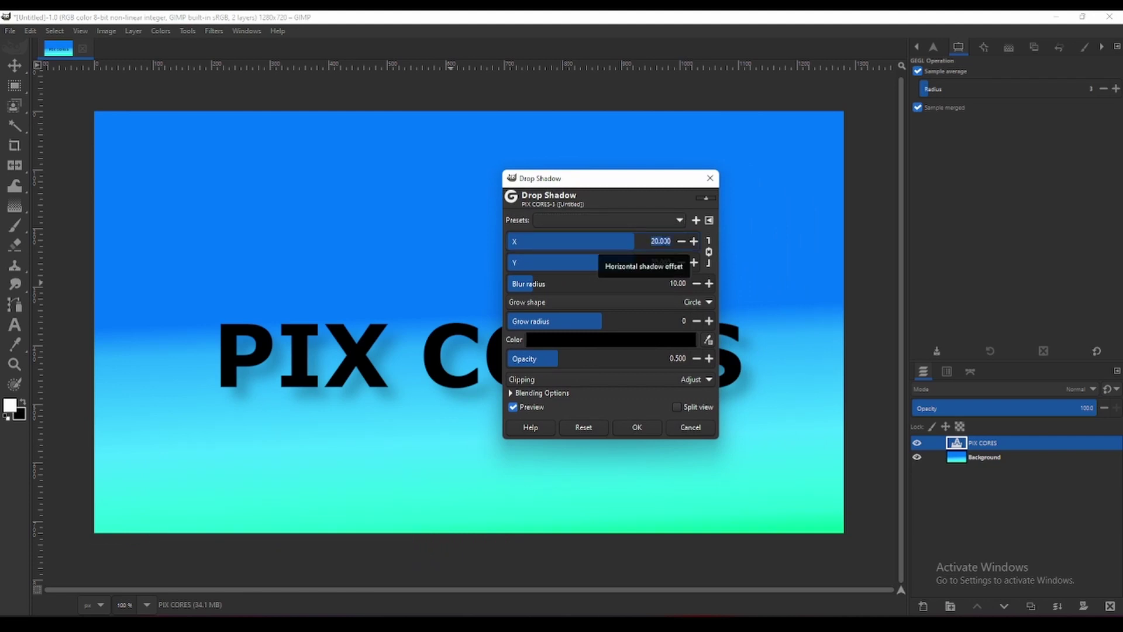
text(0)
key(Return)
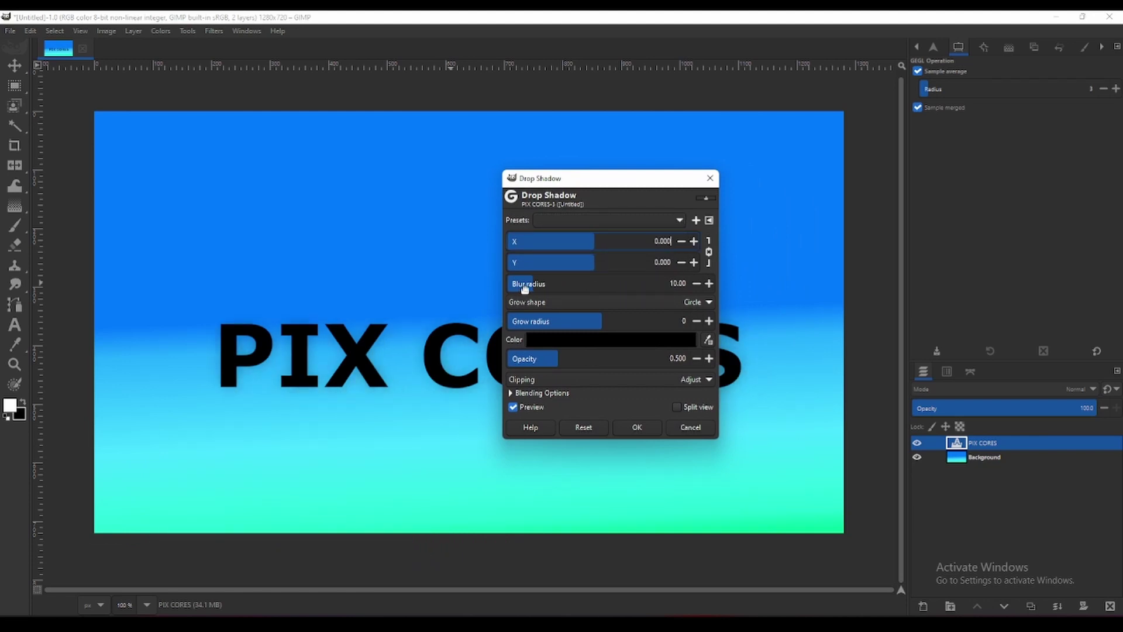
key(Tab)
key(Tab)
key(Return)
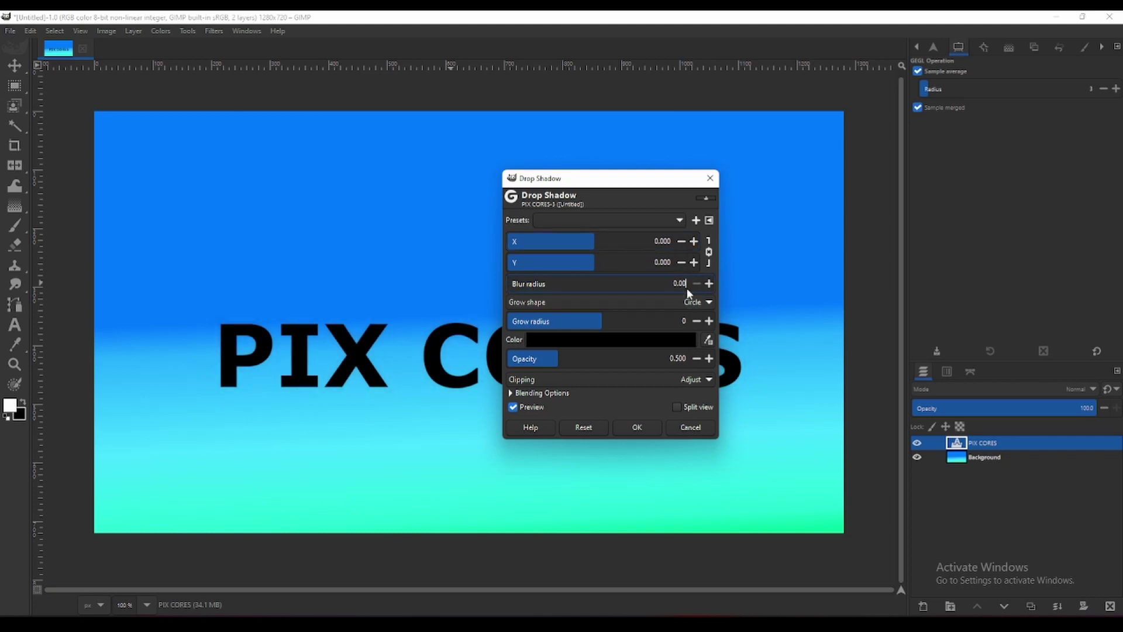
drag(563, 323, 618, 322)
drag(581, 356, 766, 354)
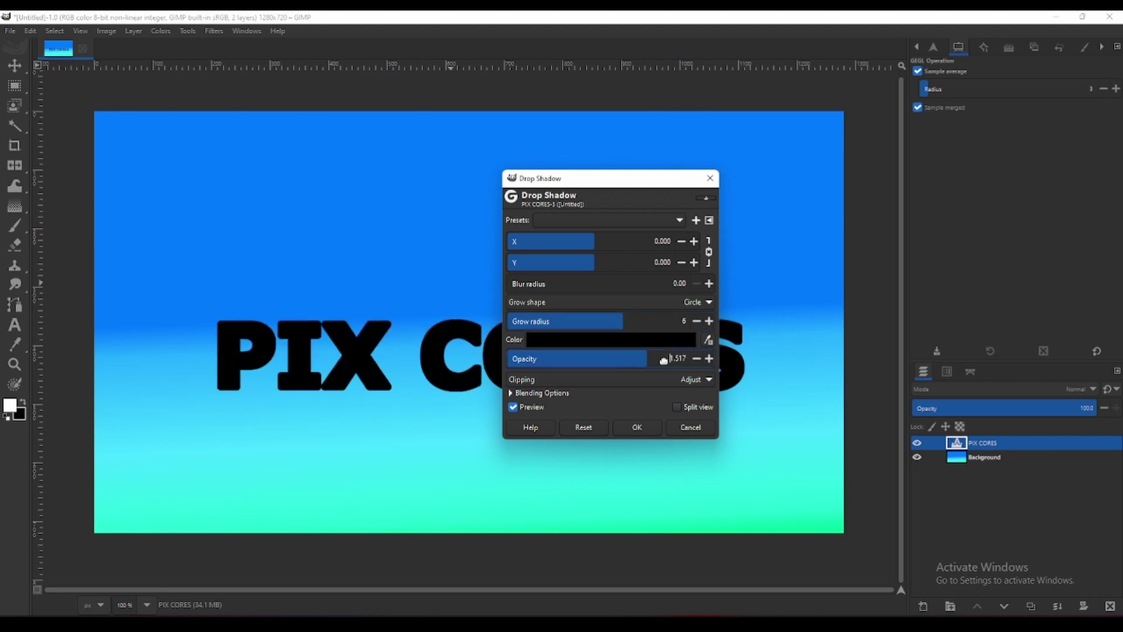
click(587, 344)
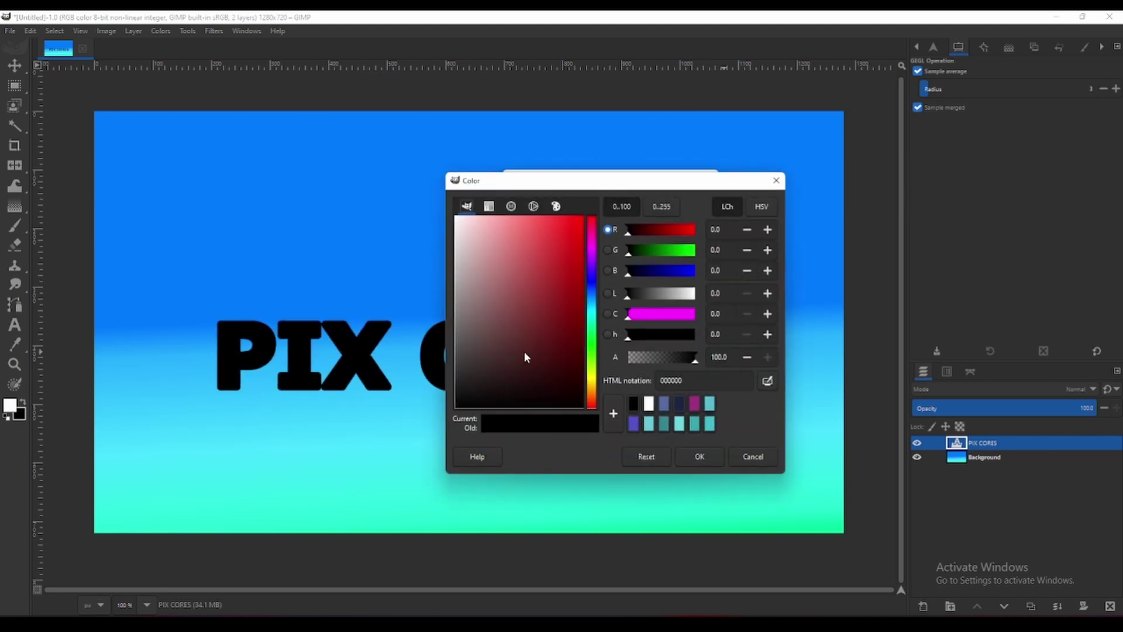
Make the drop shadow white, reduce its grow radius to 4, and apply it
drag(524, 353, 449, 185)
click(705, 453)
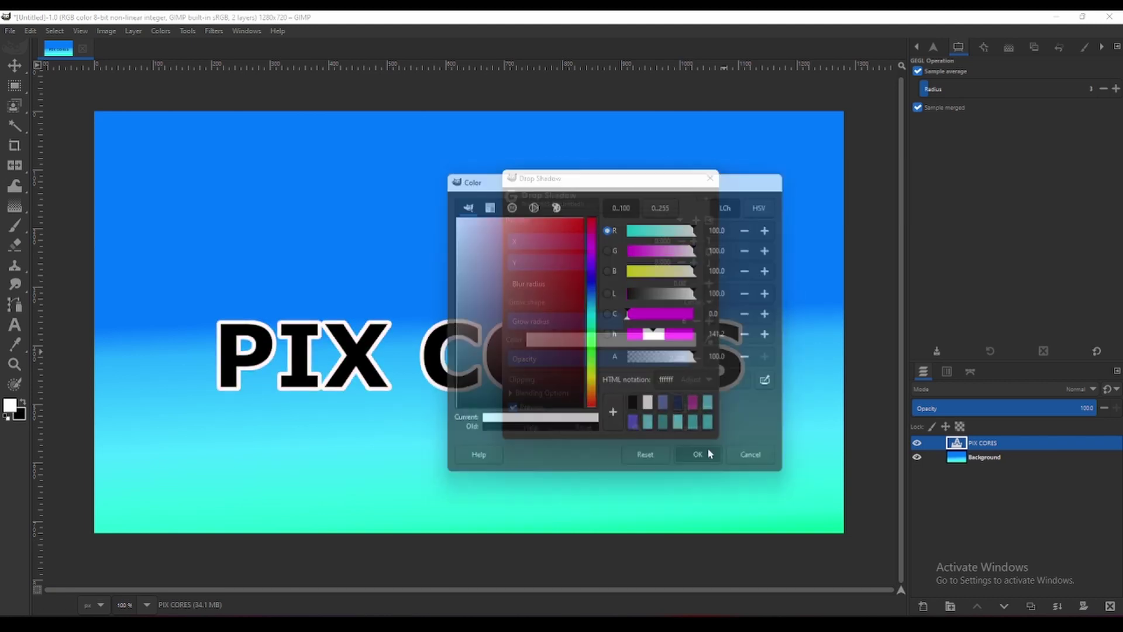
drag(633, 324, 617, 321)
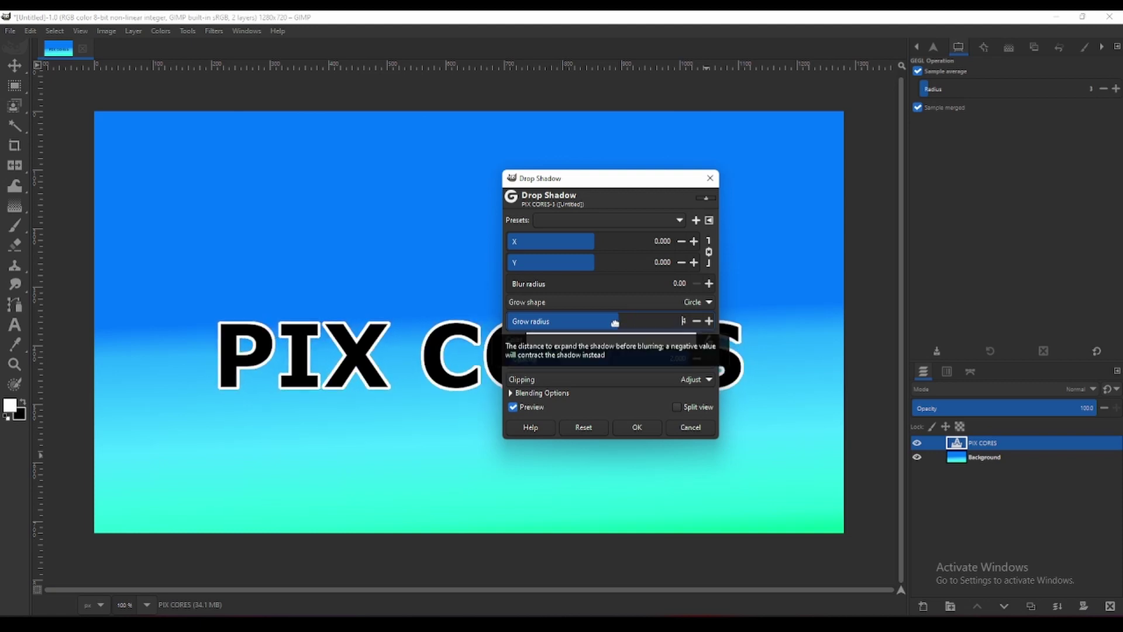
click(514, 407)
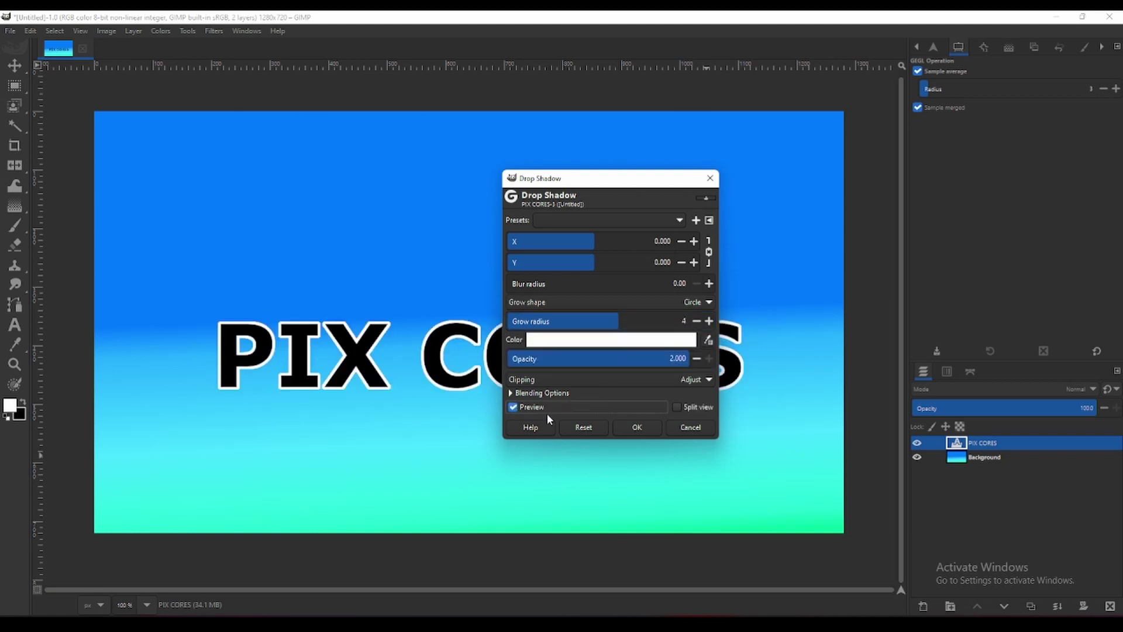
click(636, 429)
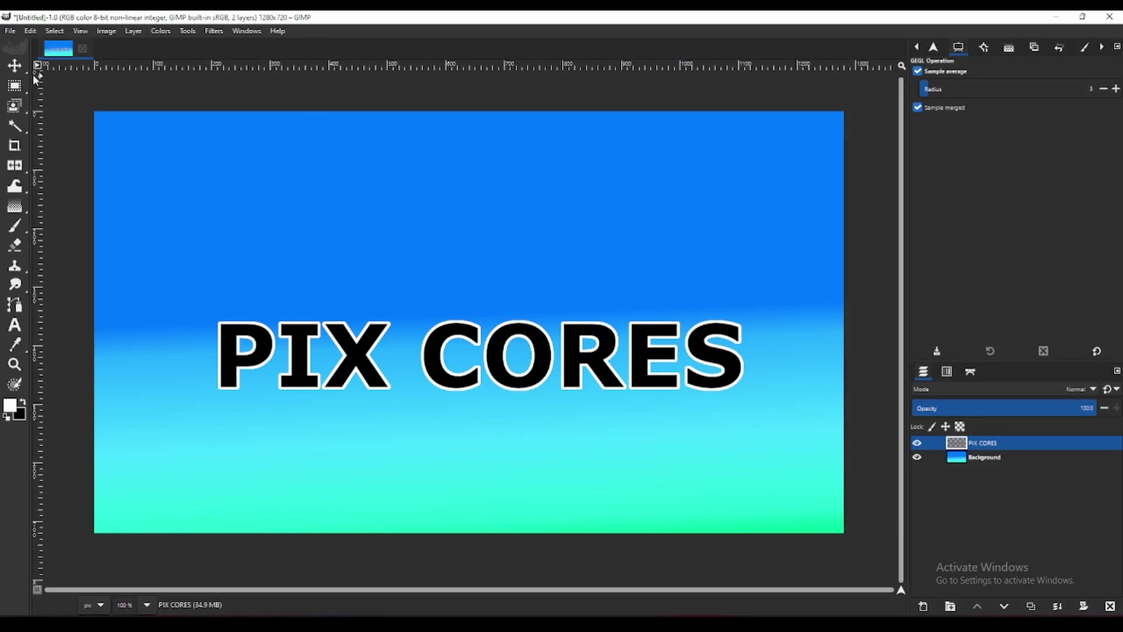
Reposition the PIX CORES text, then open the GEGL Graph filter centred over the canvas
click(14, 65)
drag(365, 378, 368, 385)
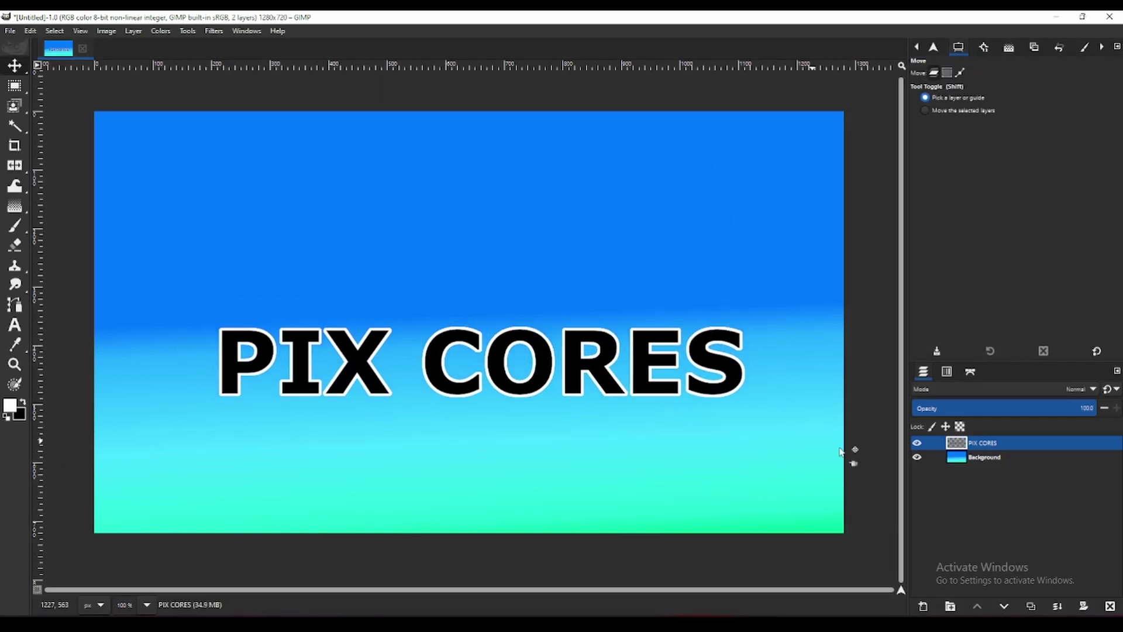
drag(609, 388, 598, 367)
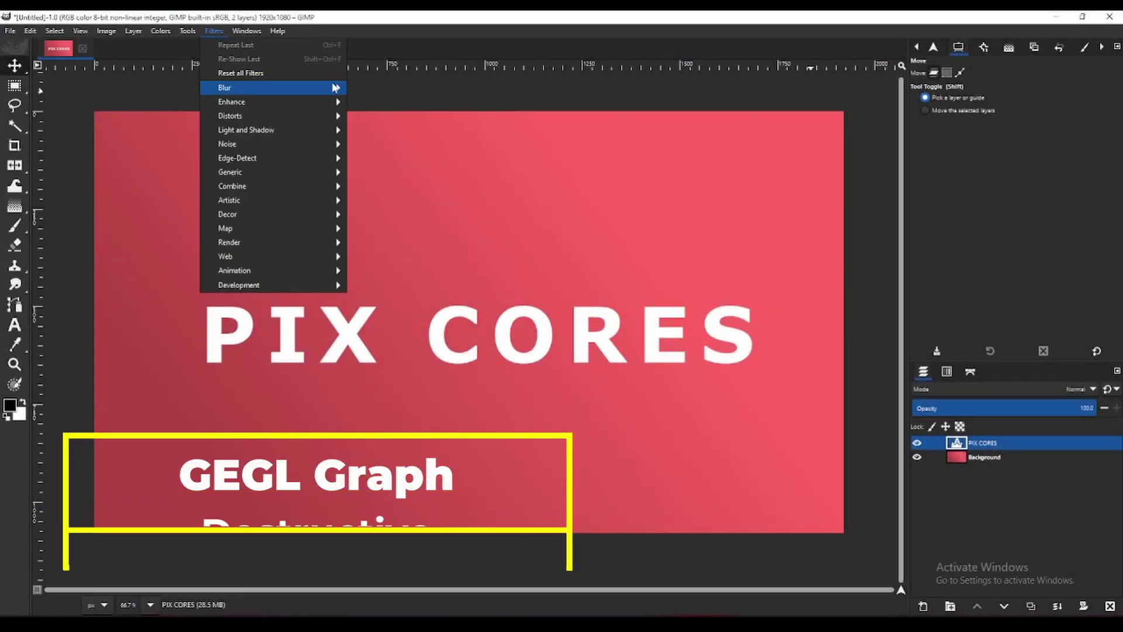
mouse_move(263, 172)
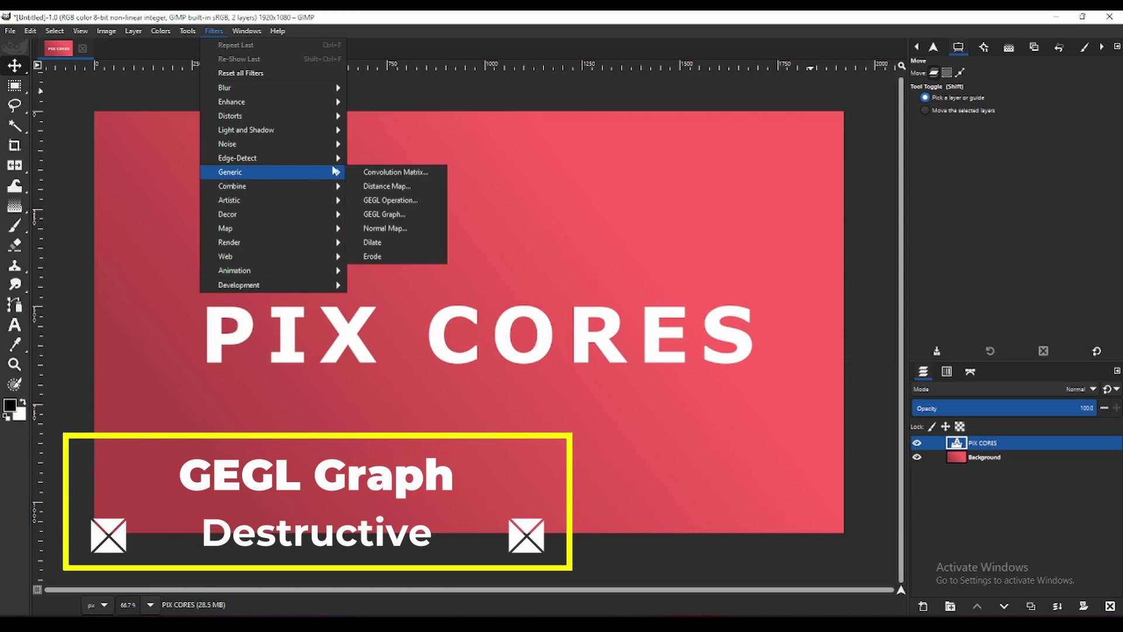
click(400, 214)
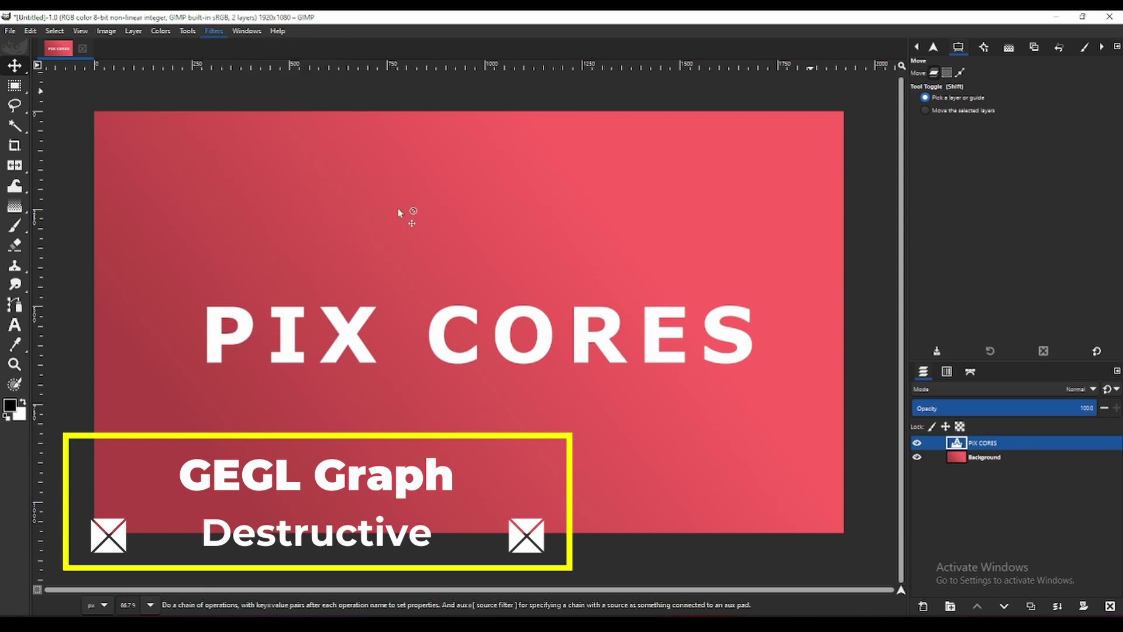
drag(721, 226, 517, 145)
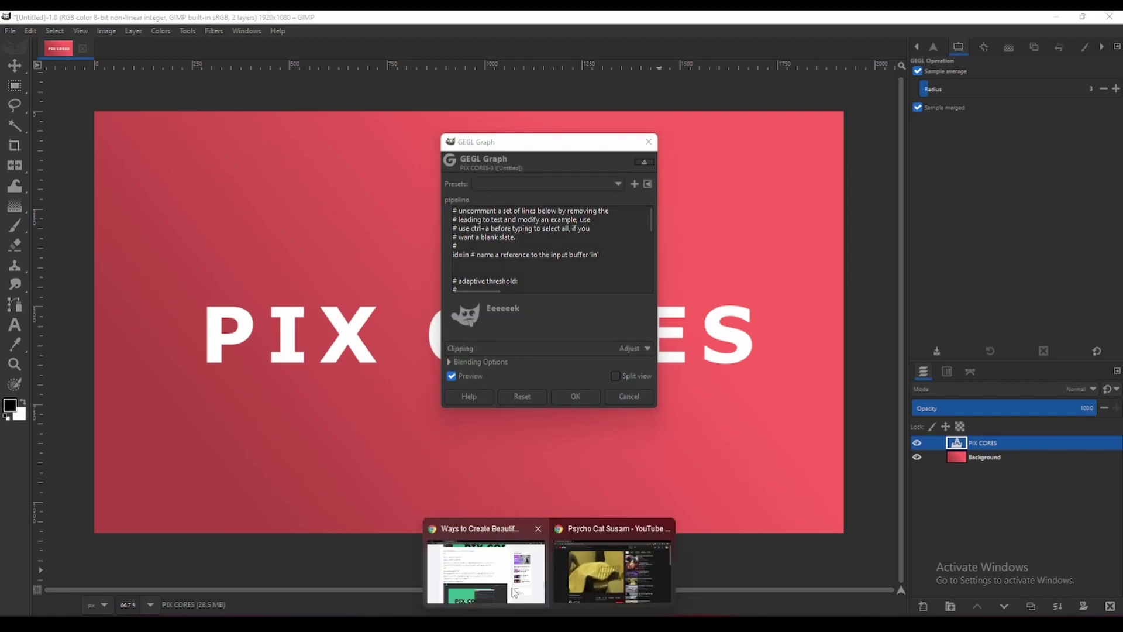
Copy the four Style 1 GEGL lines from the Chrome tutorial page and return to GIMP
click(489, 558)
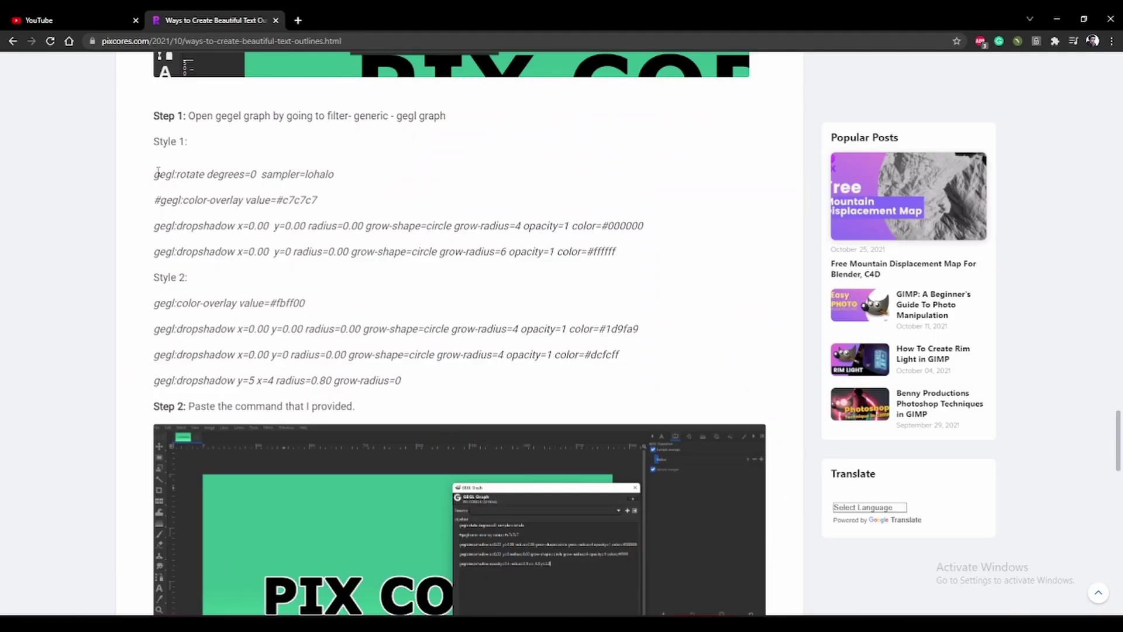
drag(155, 174, 621, 253)
right_click(623, 255)
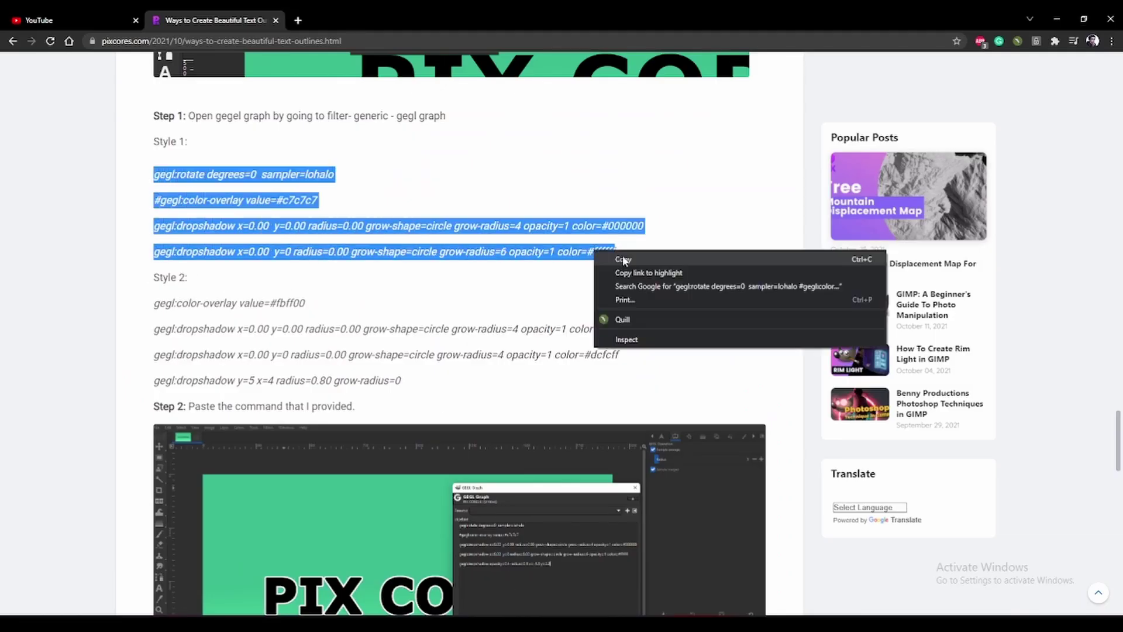
click(622, 259)
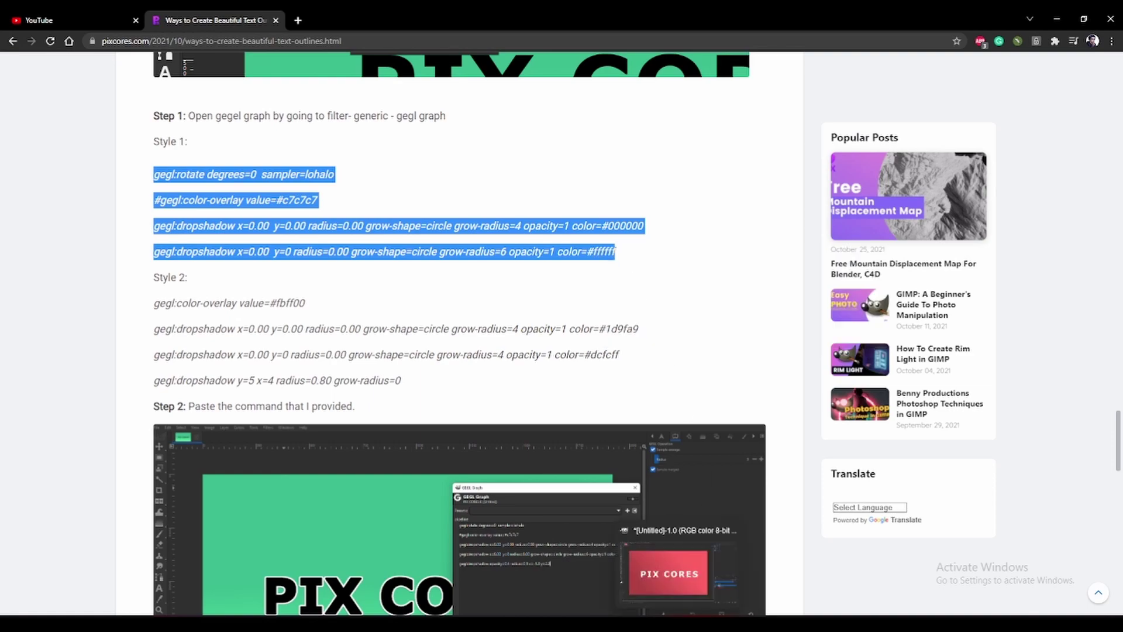
click(678, 565)
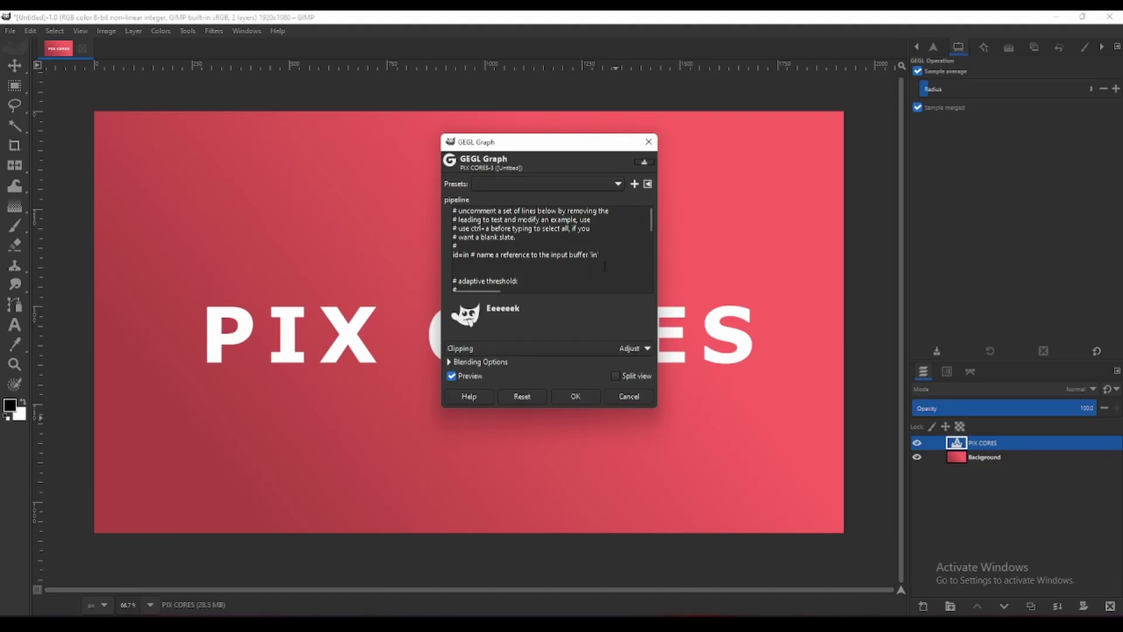
Replace the default GEGL Graph pipeline with the pasted Style 1 lines, then widen and reposition the dialog
key(ctrl+a)
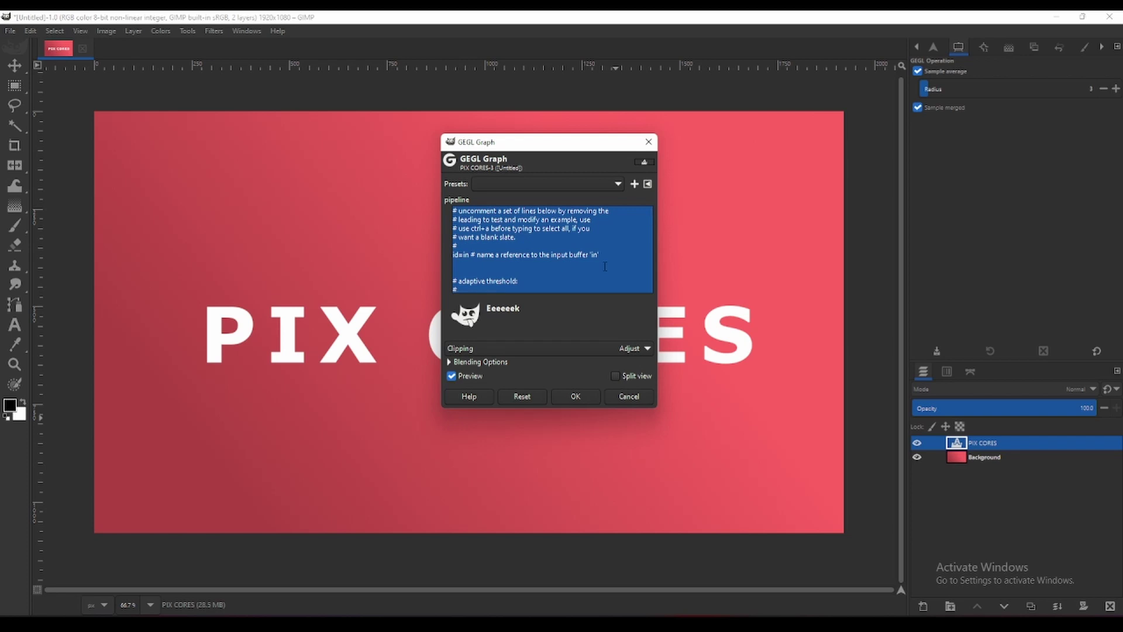
key(BackSpace)
key(ctrl+v)
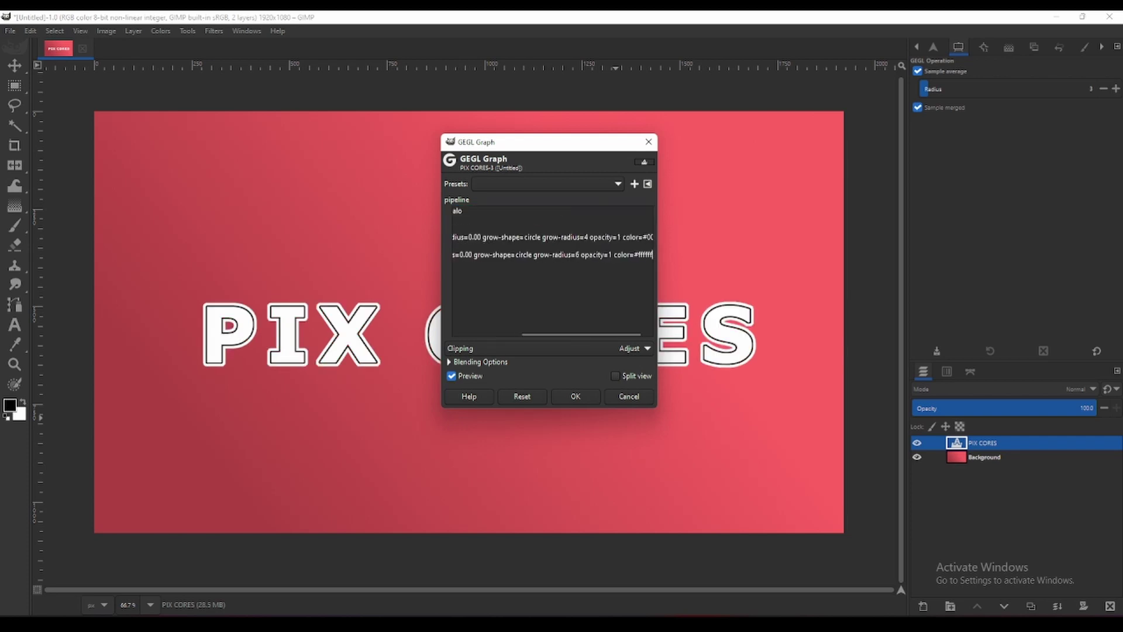
drag(533, 147, 673, 243)
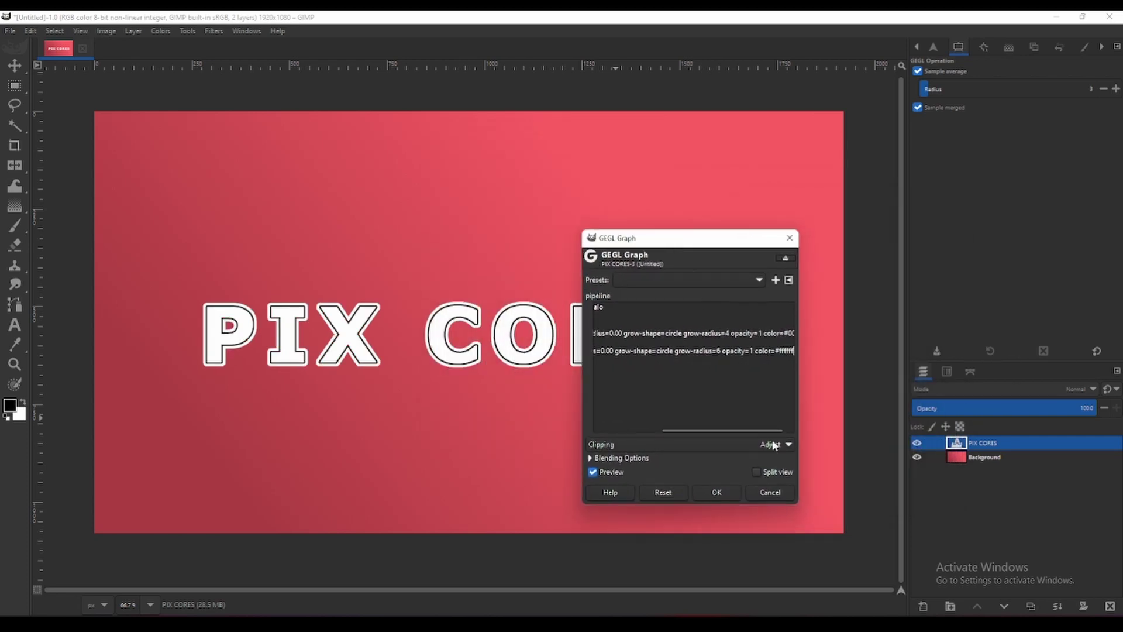
drag(797, 420, 955, 420)
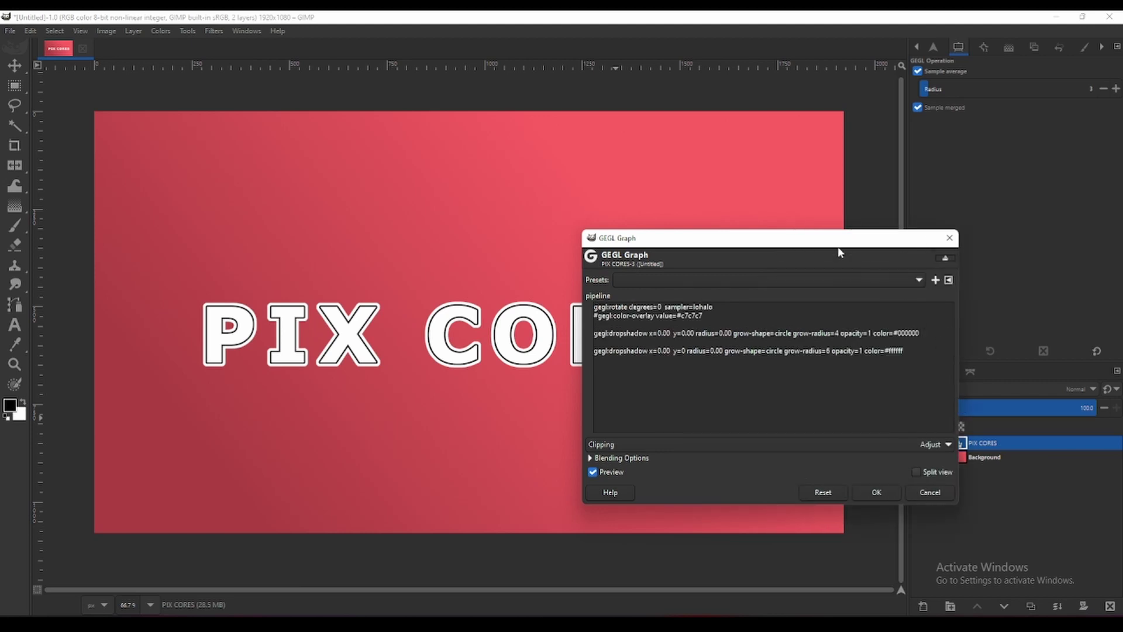
drag(816, 241, 682, 239)
Set the foreground colour to light pink fc9a9a and copy its hex code
click(10, 404)
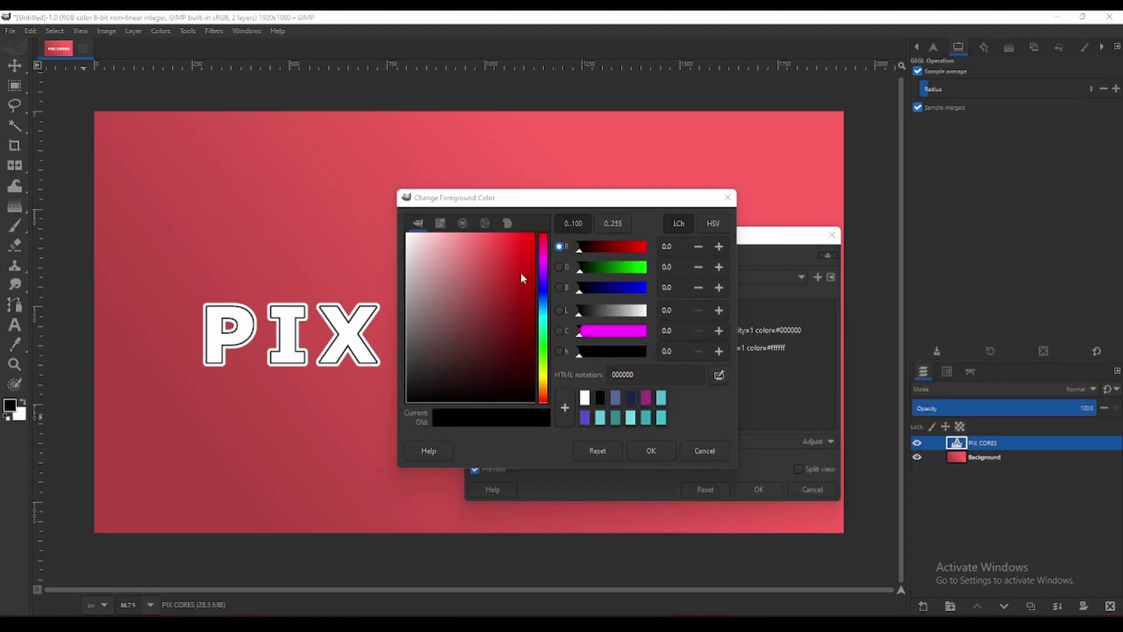
mouse_move(520, 272)
mouse_down()
mouse_move(521, 235)
mouse_move(523, 247)
mouse_move(455, 234)
mouse_up()
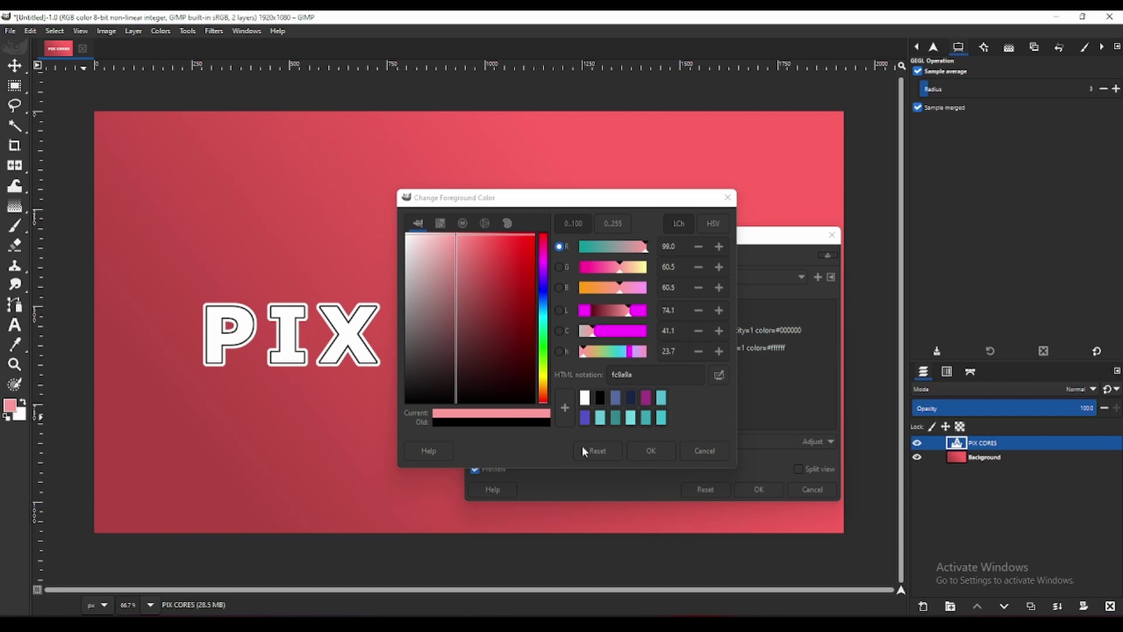
double_click(642, 375)
right_click(642, 376)
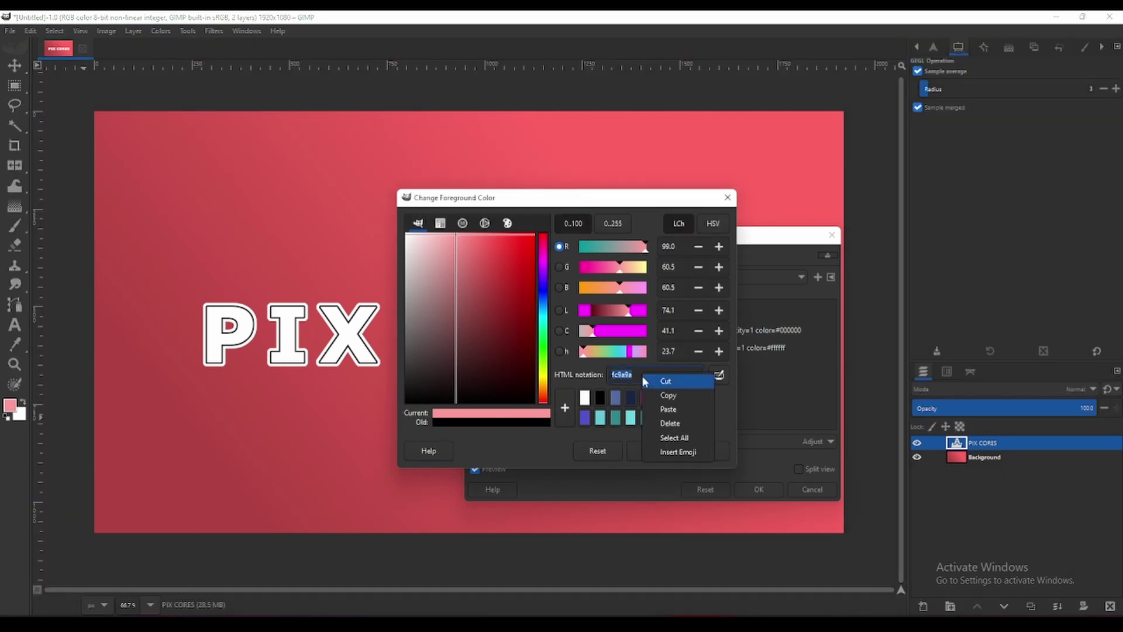
click(661, 396)
click(650, 450)
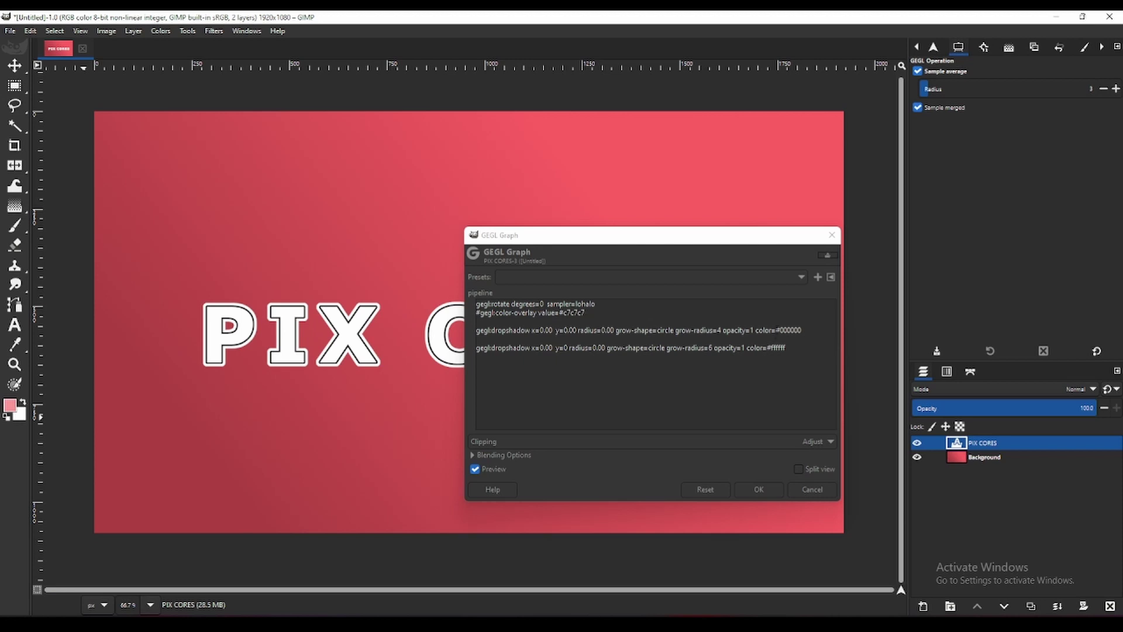
Paste fc9a9a over 000000 in the first dropshadow line and dismiss the debug error
drag(782, 329, 787, 330)
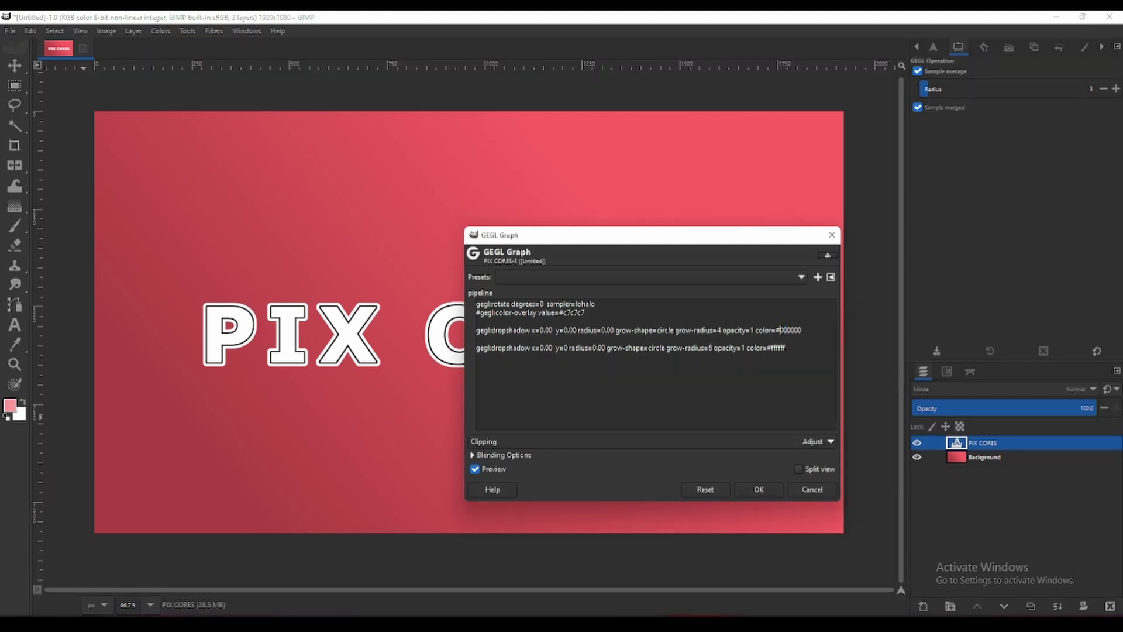
right_click(798, 330)
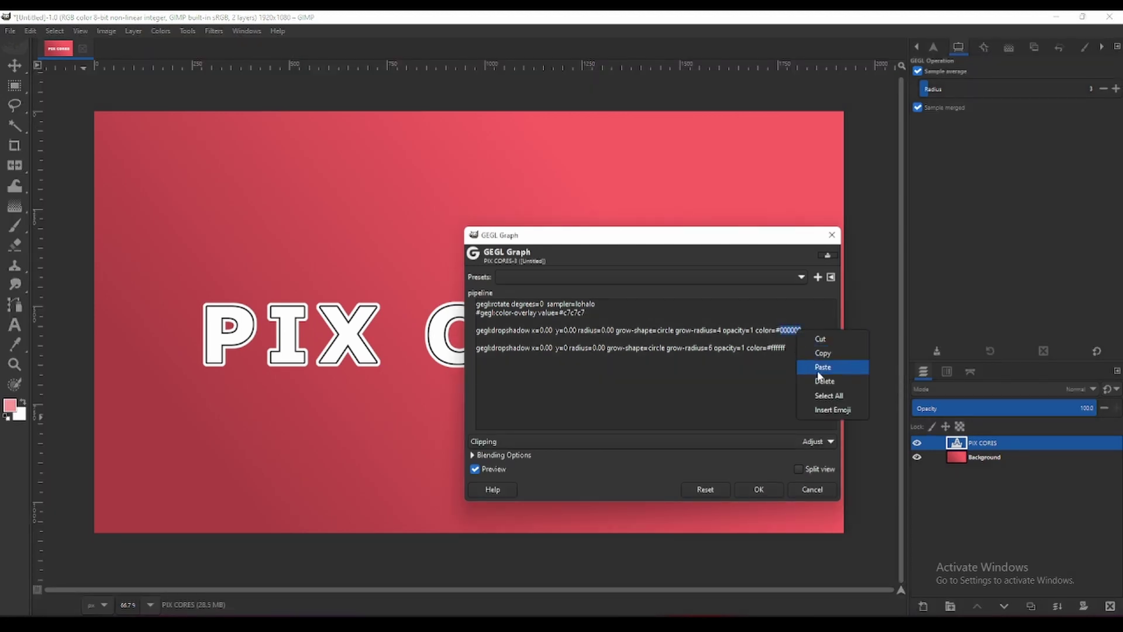
click(819, 372)
click(455, 372)
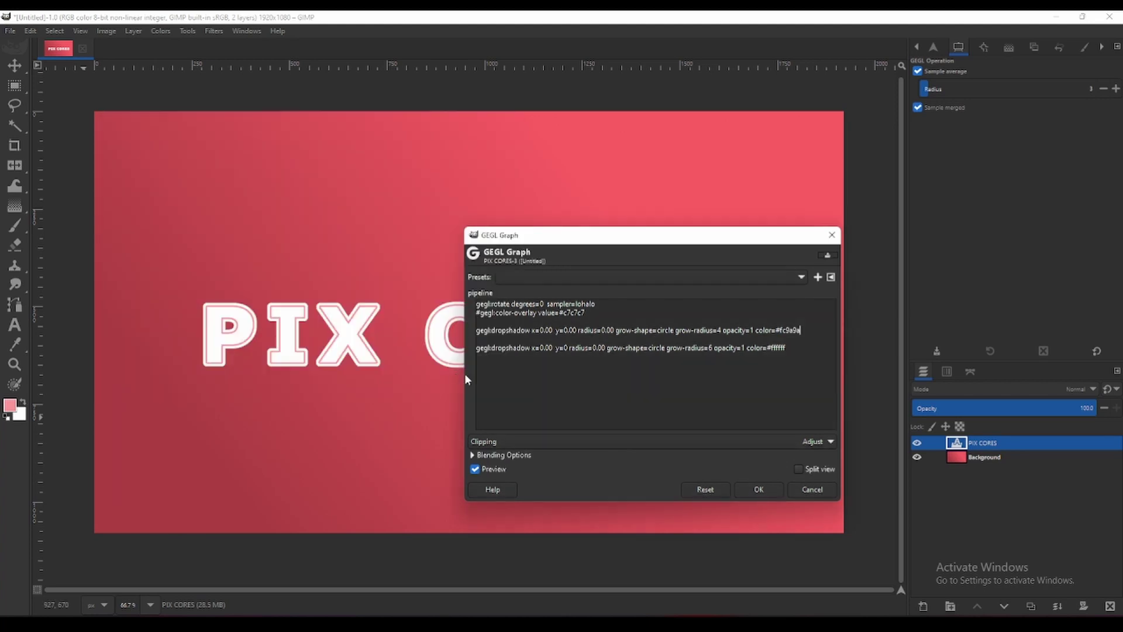
drag(624, 237, 795, 251)
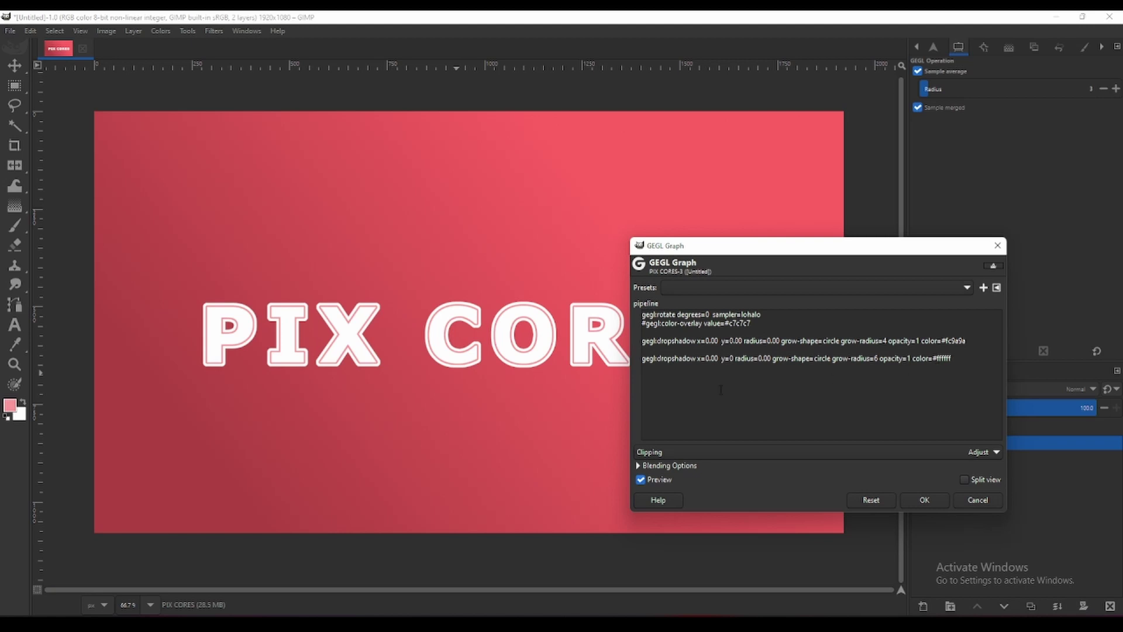
Copy the current foreground hex code 0a0a0a from the colour chooser
click(11, 405)
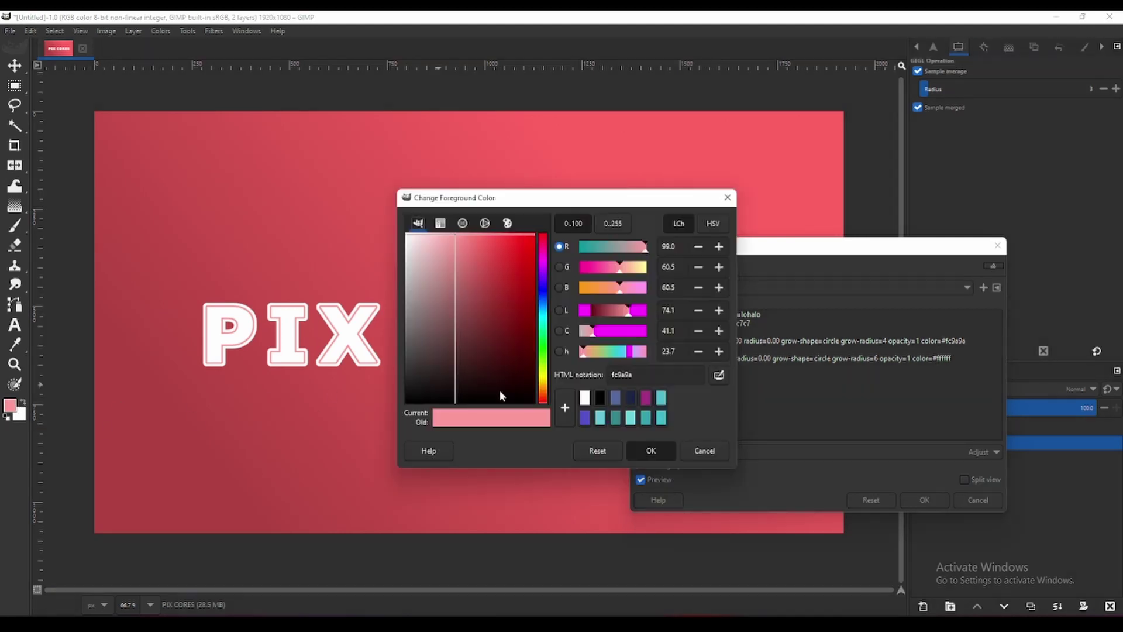
click(659, 449)
click(10, 406)
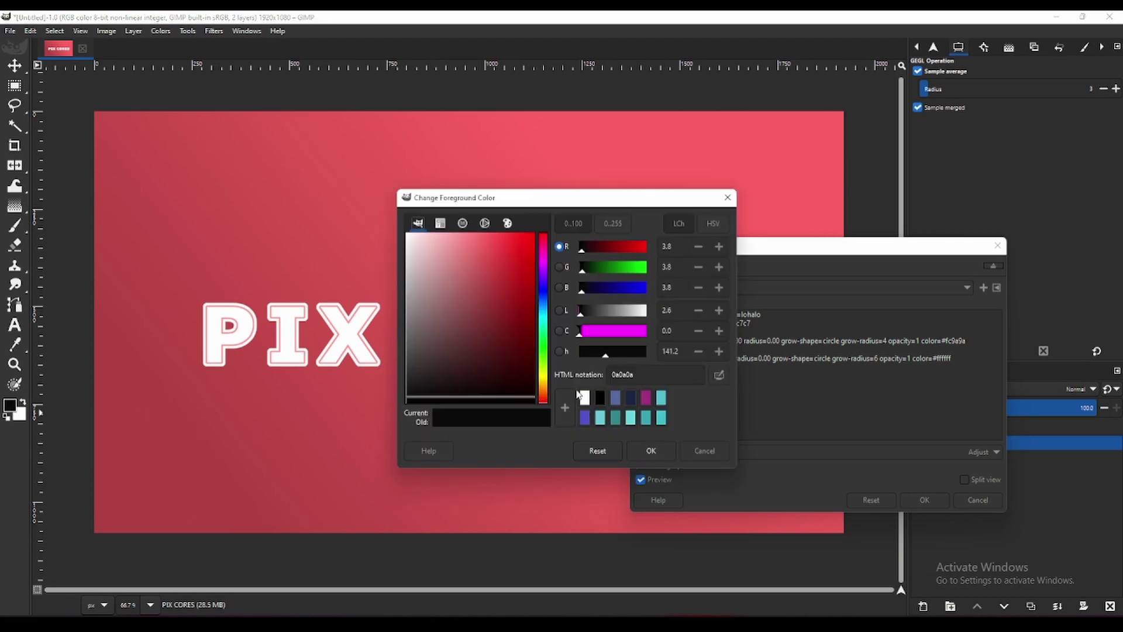
click(663, 400)
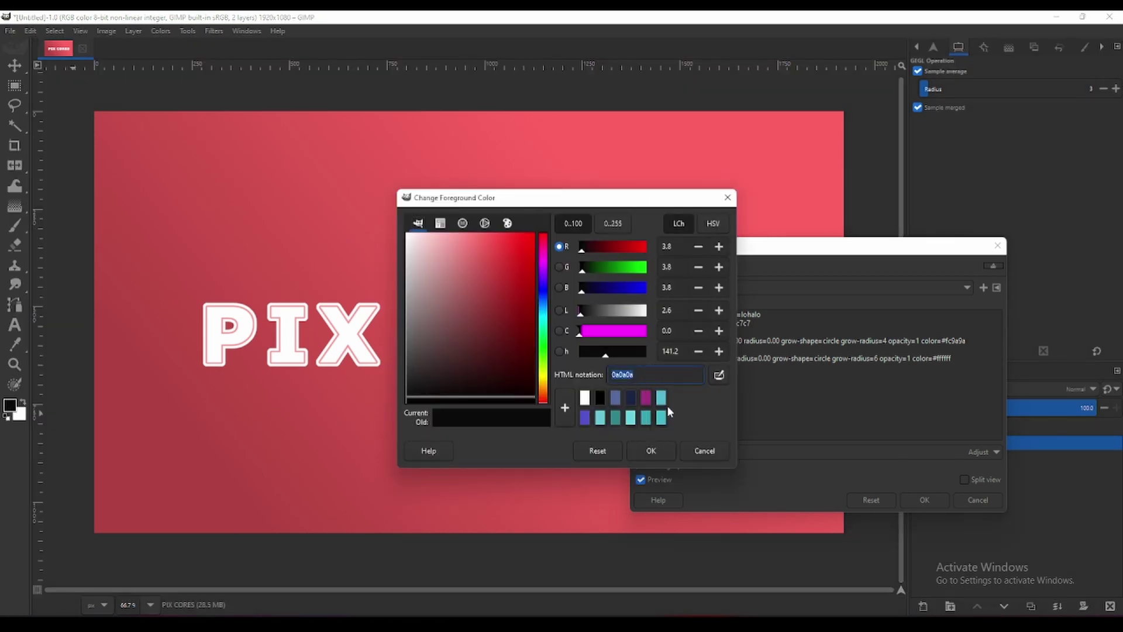
click(651, 452)
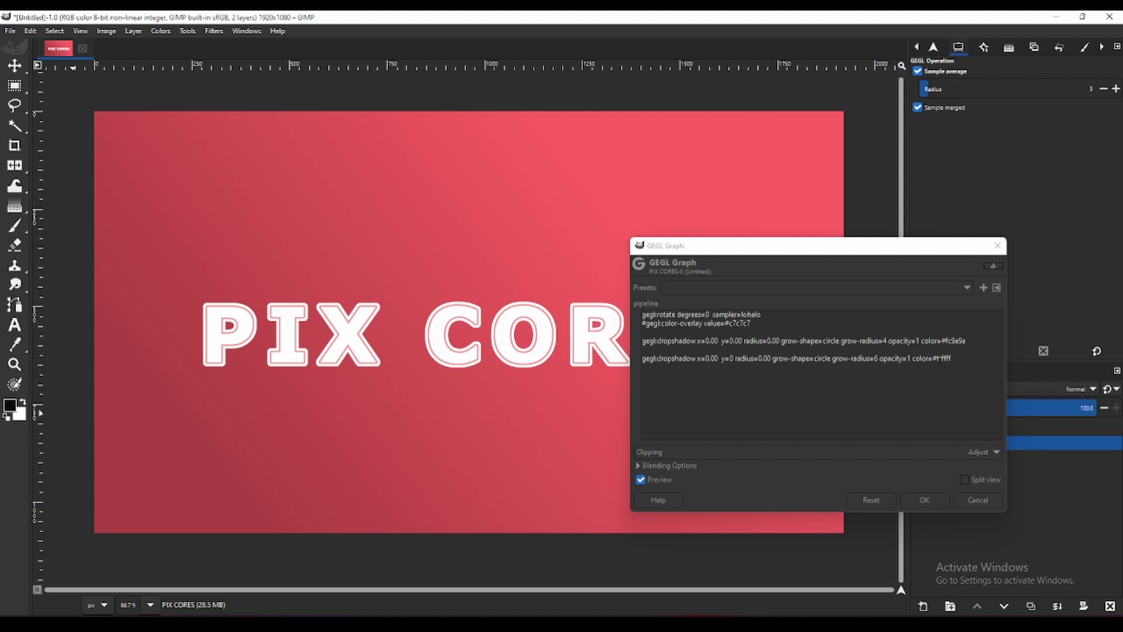
Delete the ffffff colour value from the last pipeline line
double_click(943, 358)
right_click(952, 360)
click(974, 411)
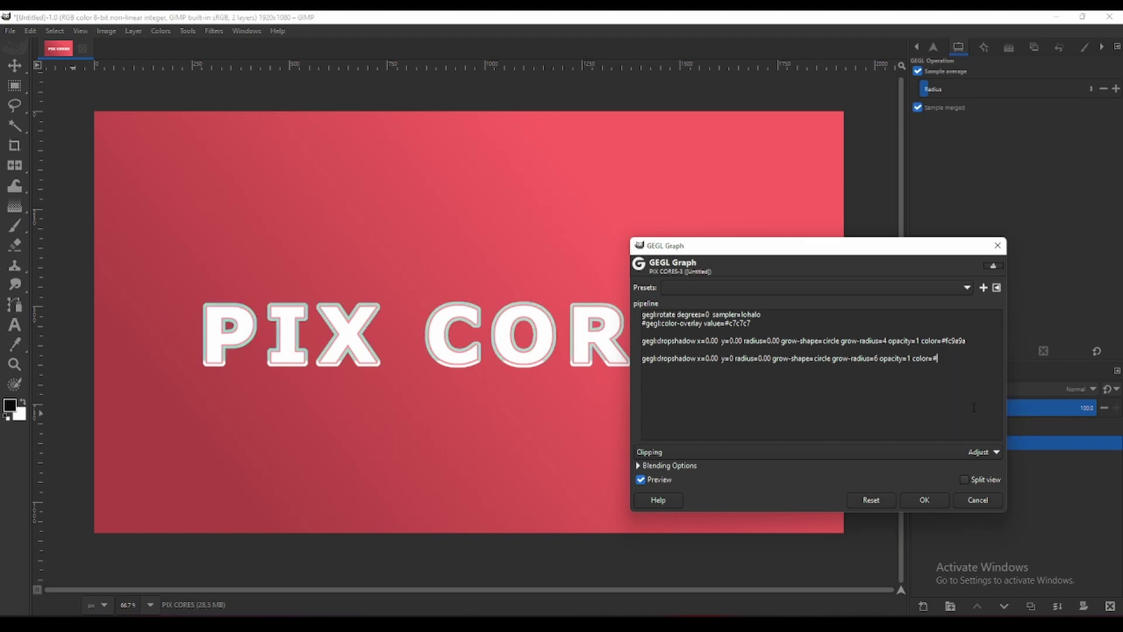
click(529, 386)
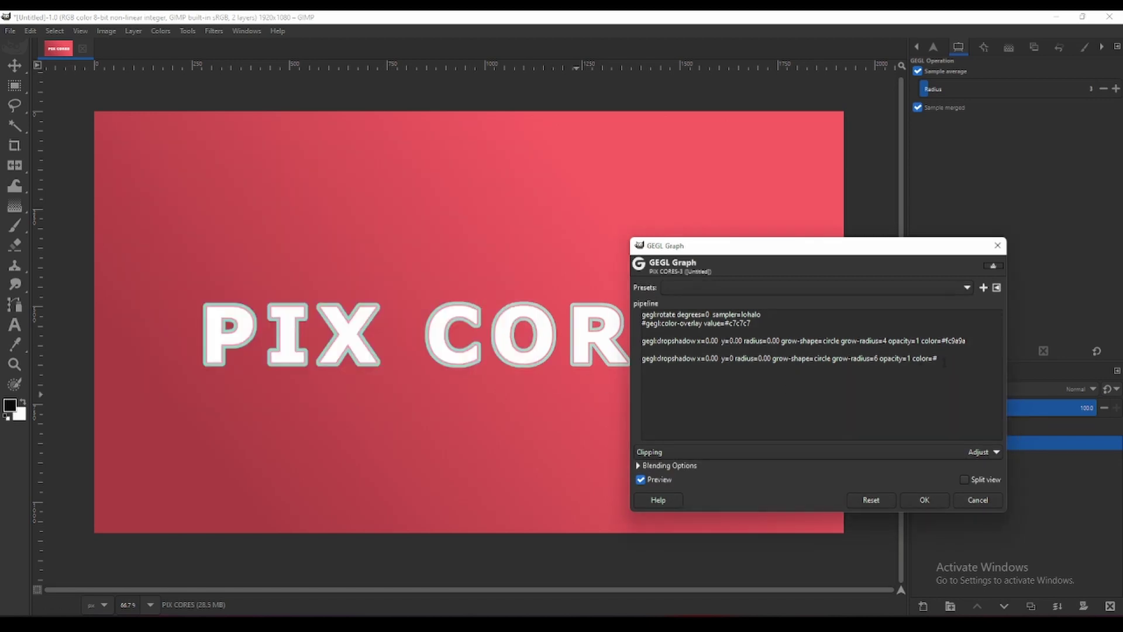
right_click(941, 360)
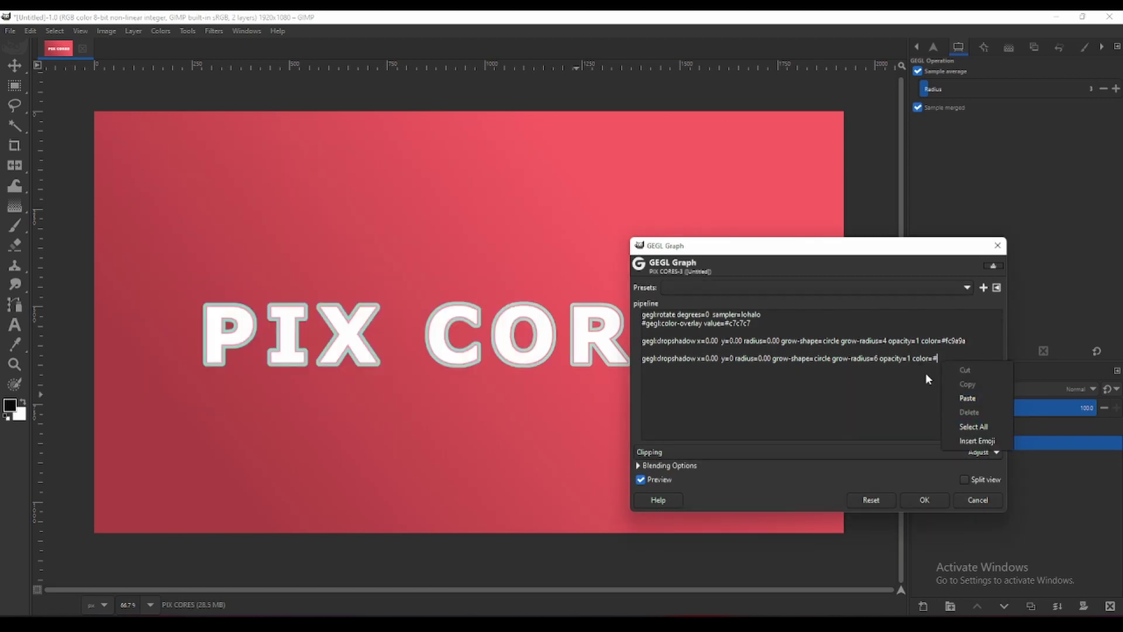
click(926, 374)
Pick dark red 4a0606 and paste it as the last line's colour, refreshing the preview
click(20, 411)
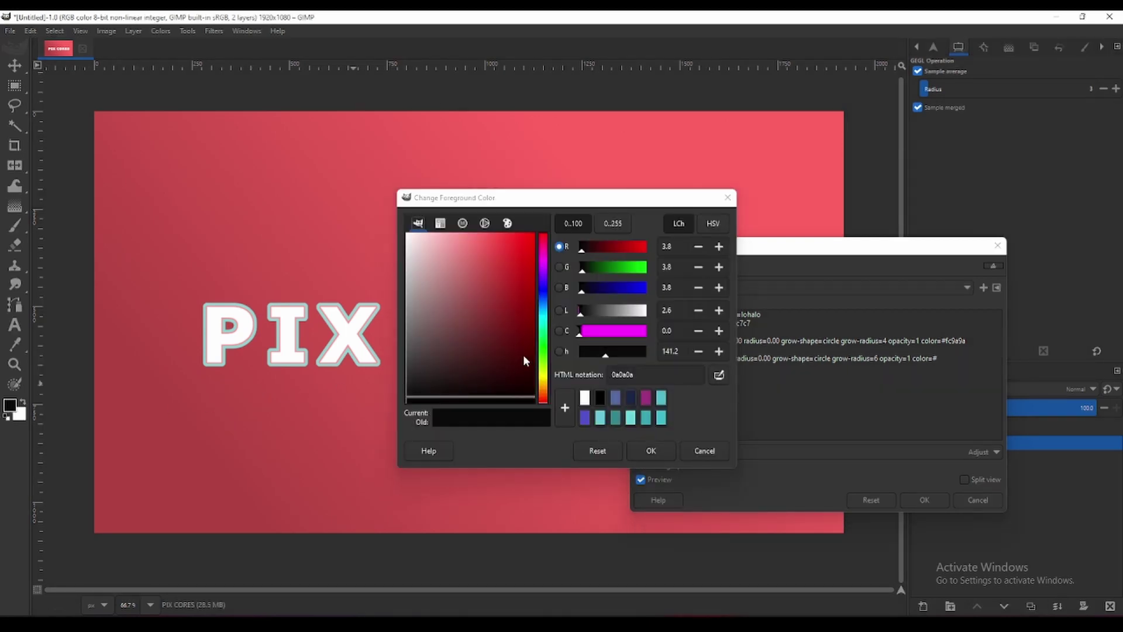
click(524, 352)
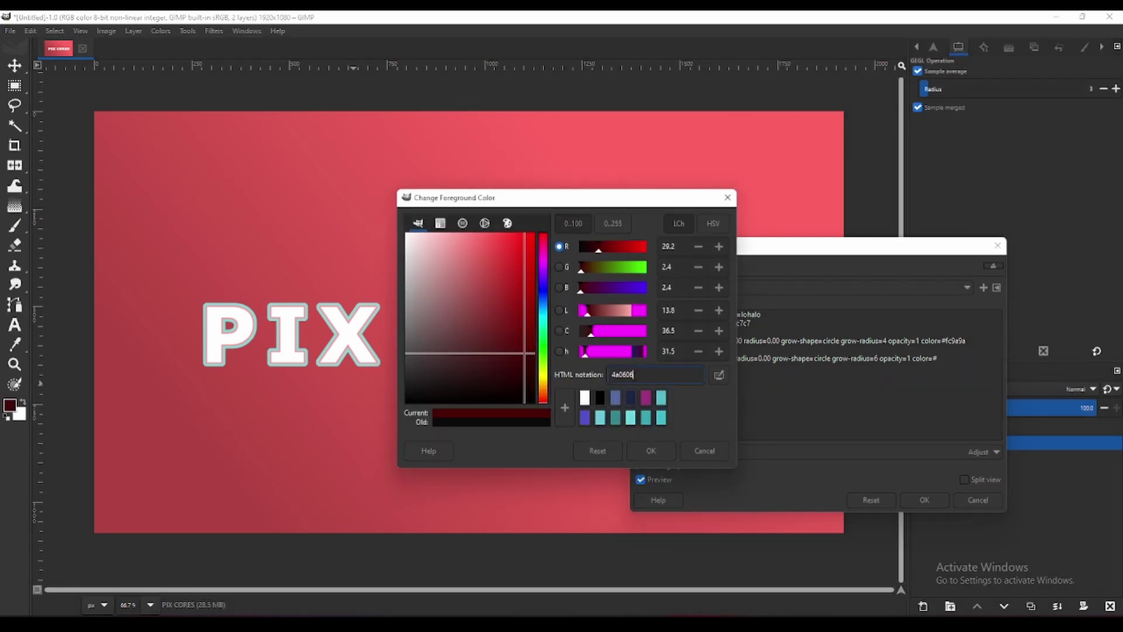
right_click(631, 376)
click(663, 403)
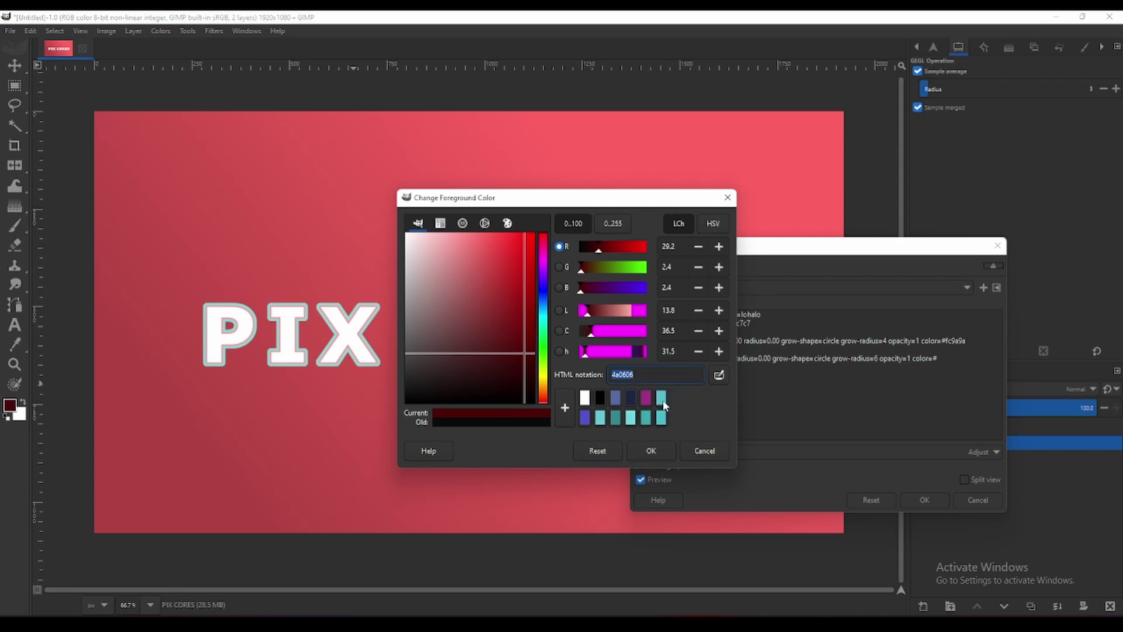
click(651, 451)
right_click(946, 390)
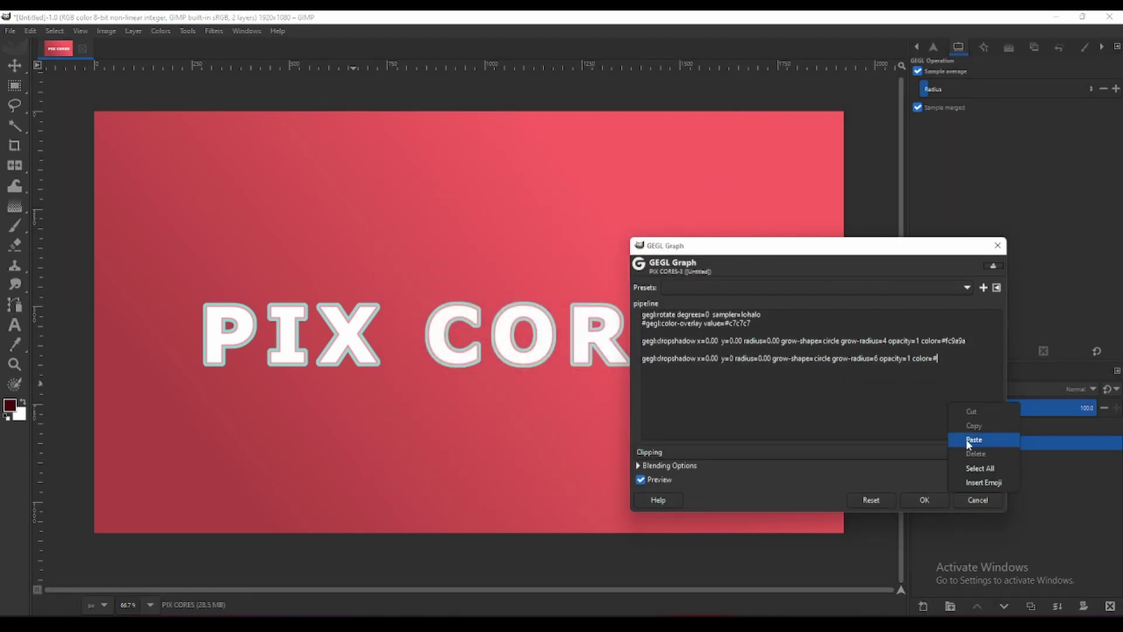
click(966, 439)
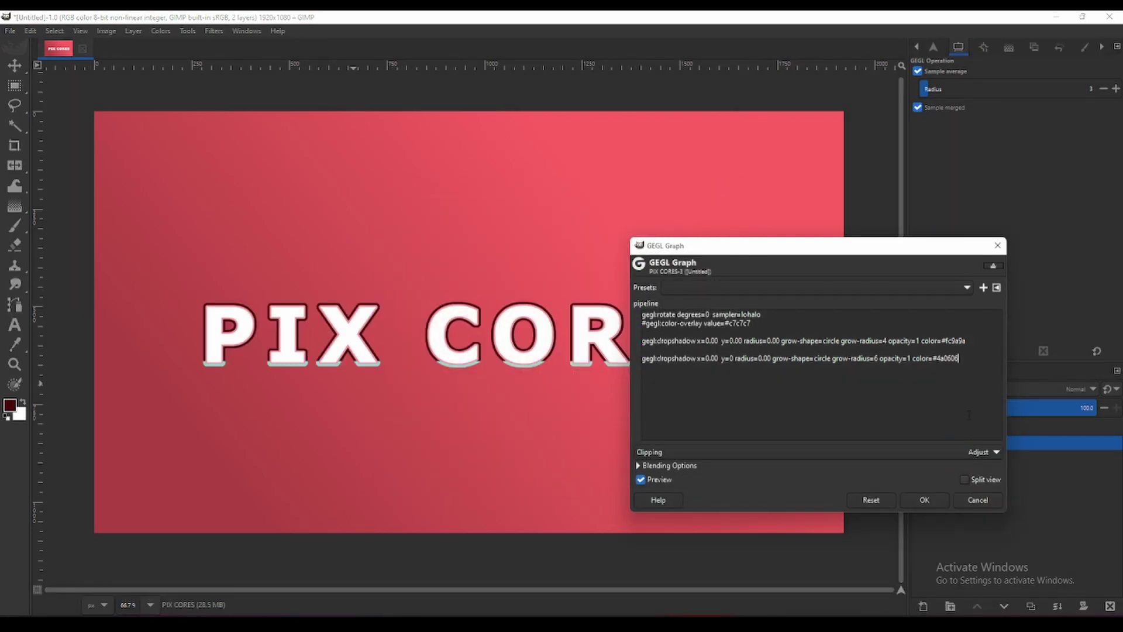
click(642, 479)
Highlight the four Style 2 GEGL lines in the Chrome pixcores article
drag(696, 255, 586, 225)
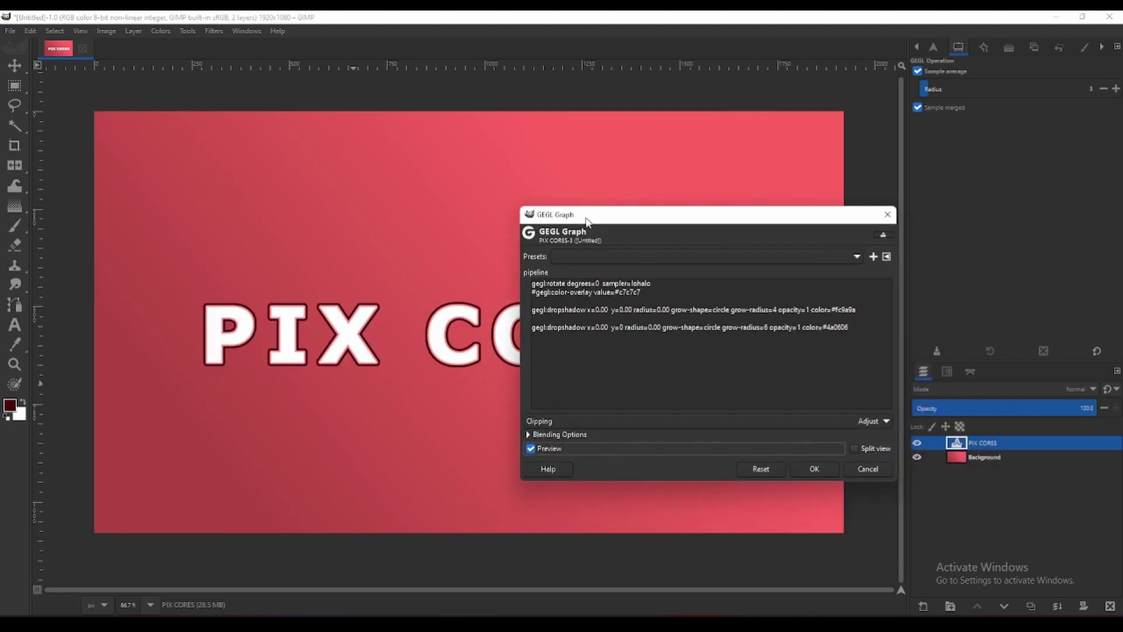
click(498, 585)
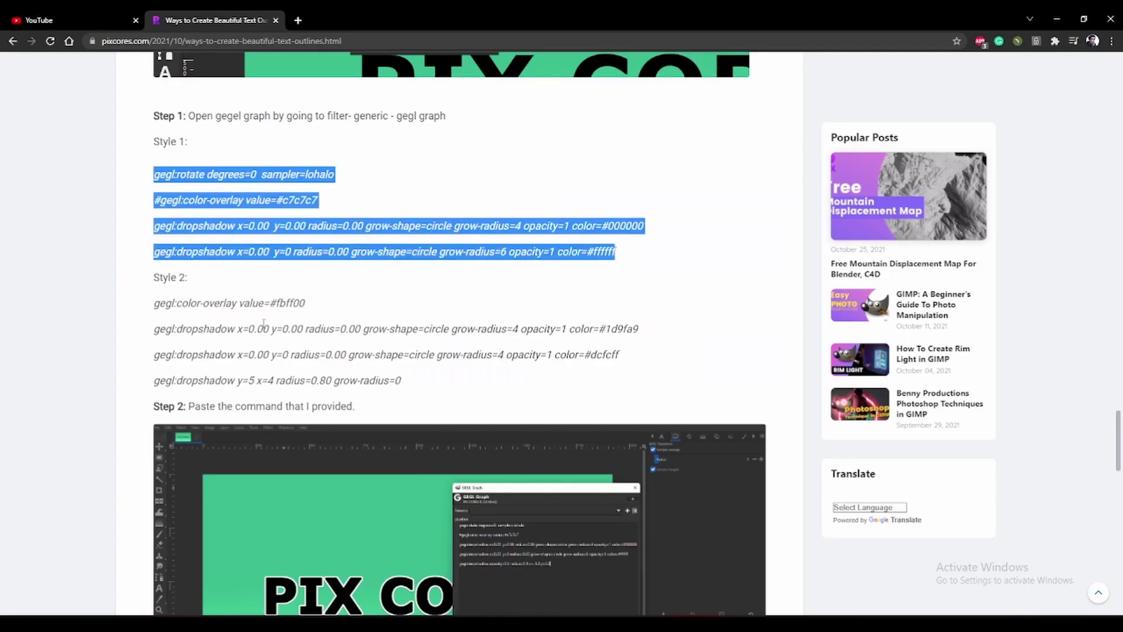
drag(154, 302, 408, 387)
key(ctrl+c)
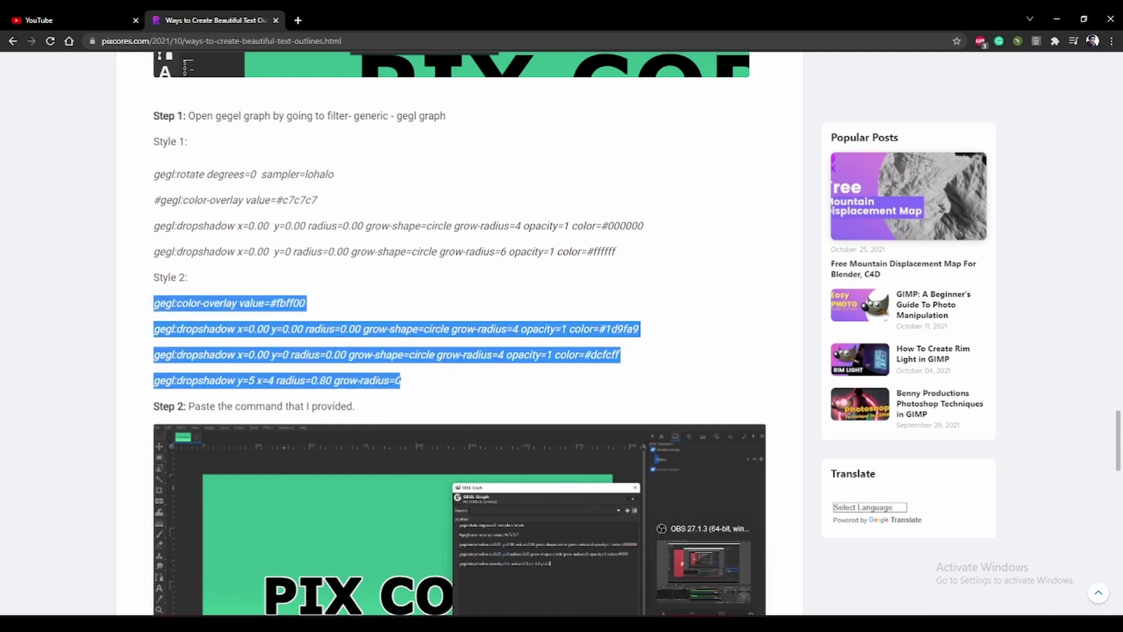
click(671, 586)
Replace the pipeline text with the Style 2 lines and enlarge the GEGL Graph dialog
click(631, 326)
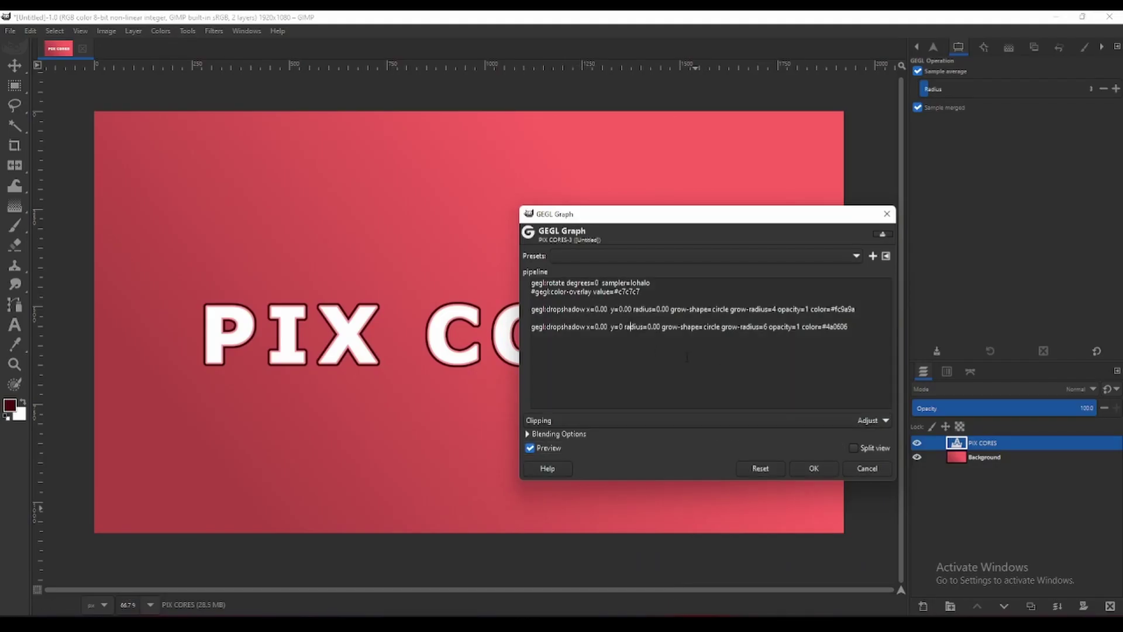
key(ctrl+a)
key(BackSpace)
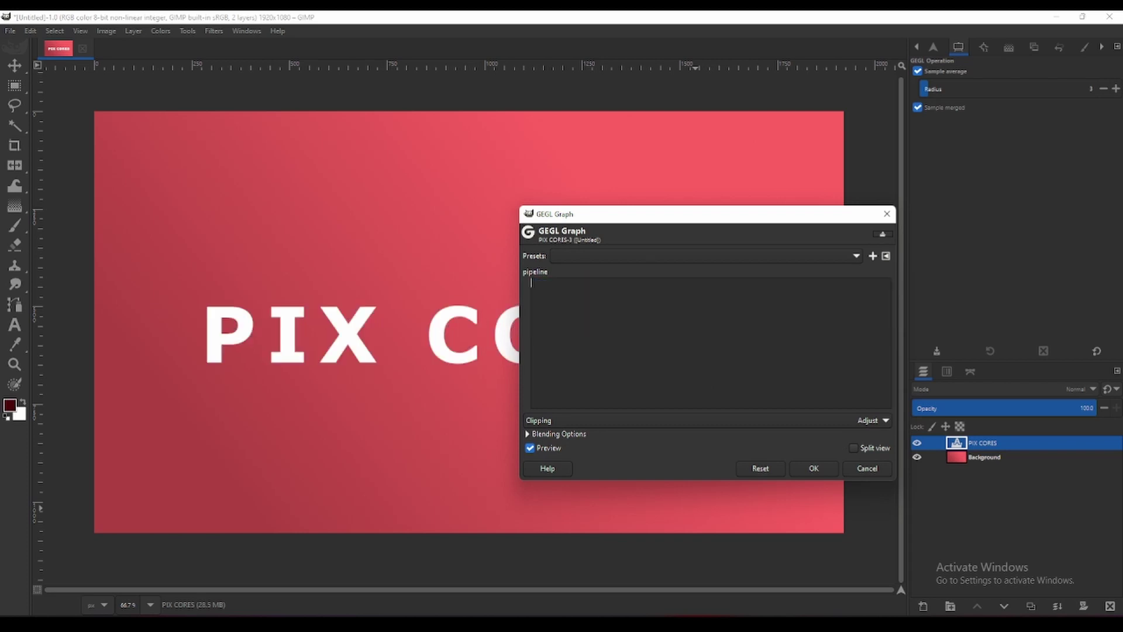
key(ctrl+v)
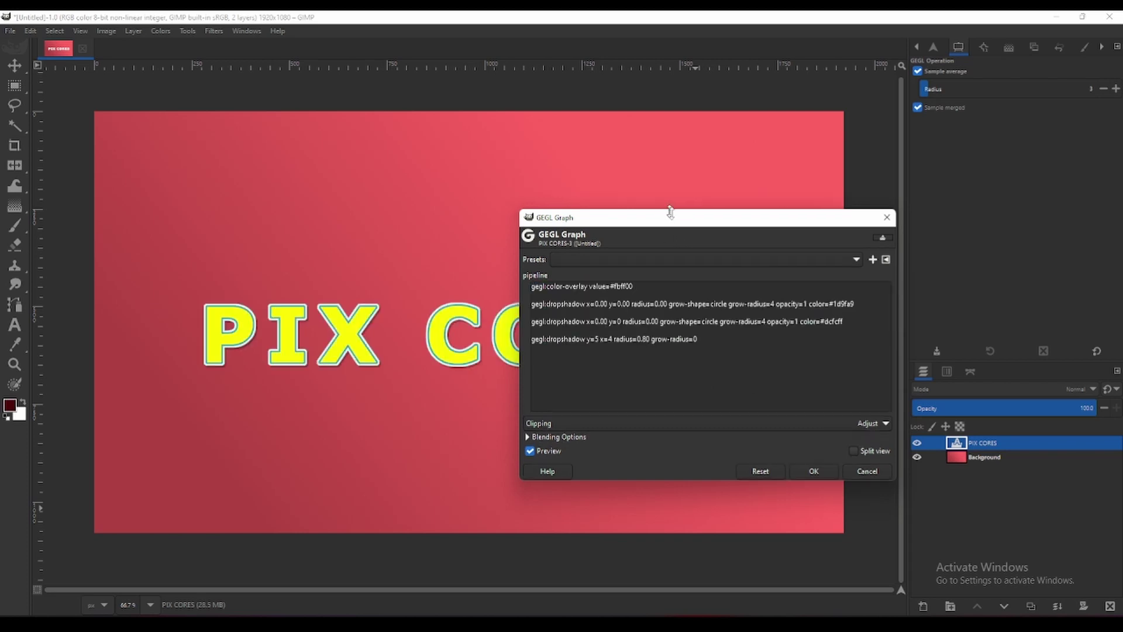
drag(673, 214, 687, 171)
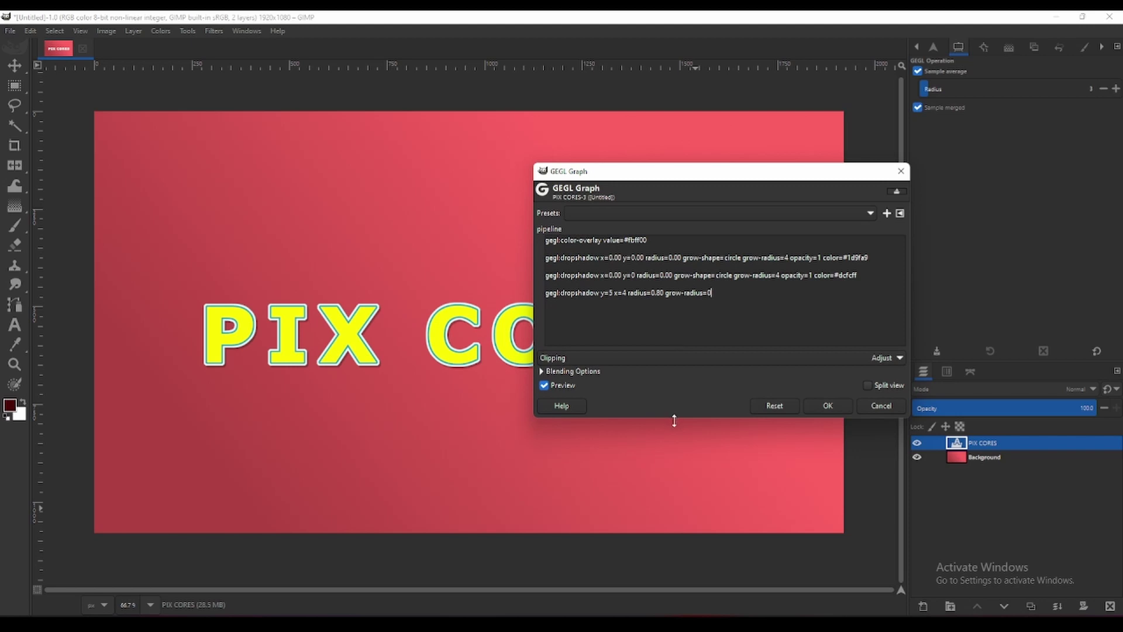
drag(672, 417, 667, 471)
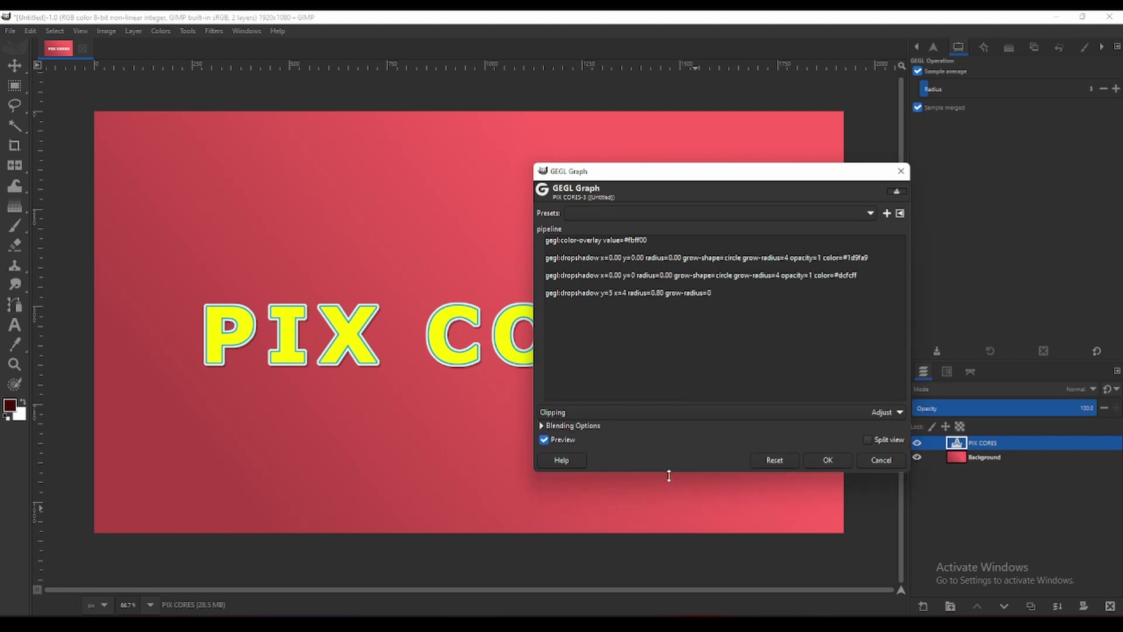
Pick bright red ff0606 as foreground and paste it over #fbff00 in the color-overlay line
click(9, 405)
drag(433, 252, 413, 237)
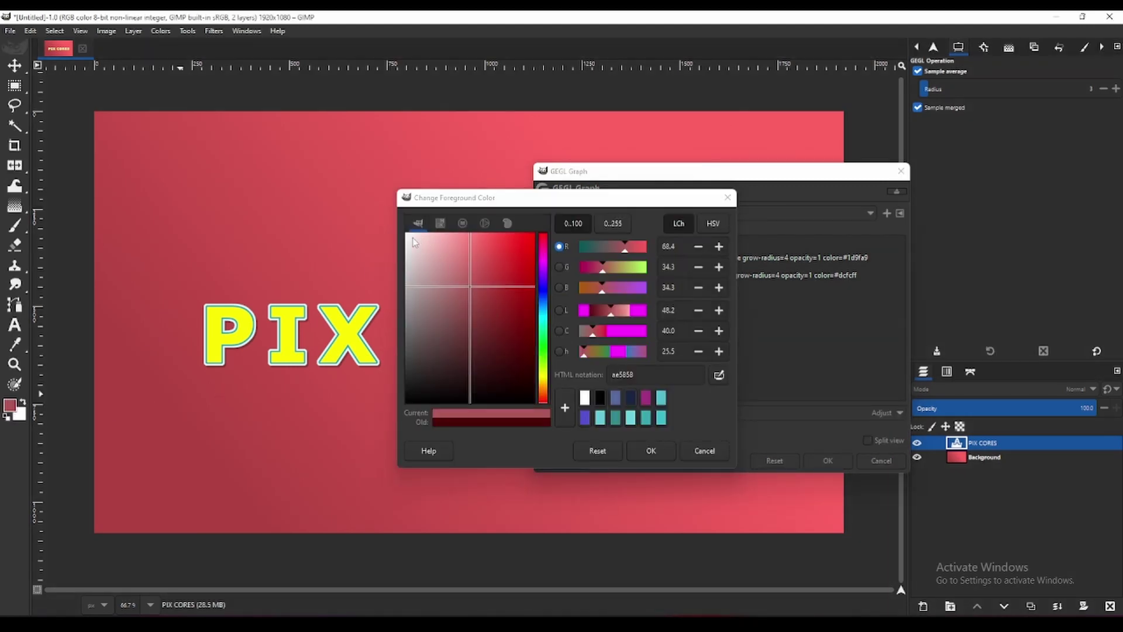
drag(507, 305, 532, 223)
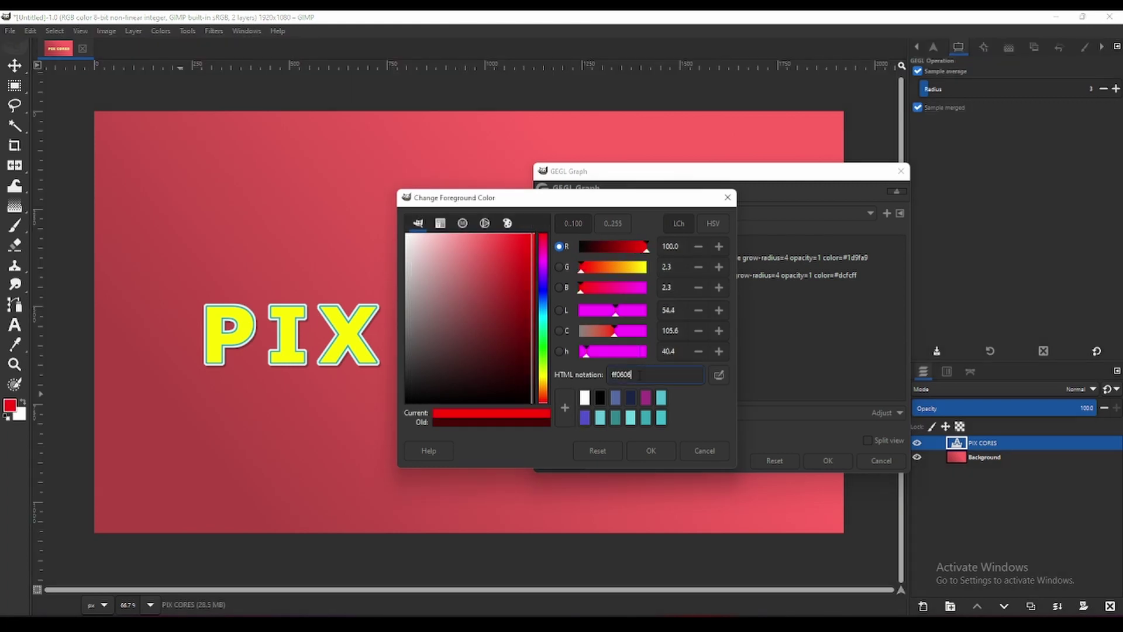
double_click(639, 376)
right_click(639, 377)
click(660, 400)
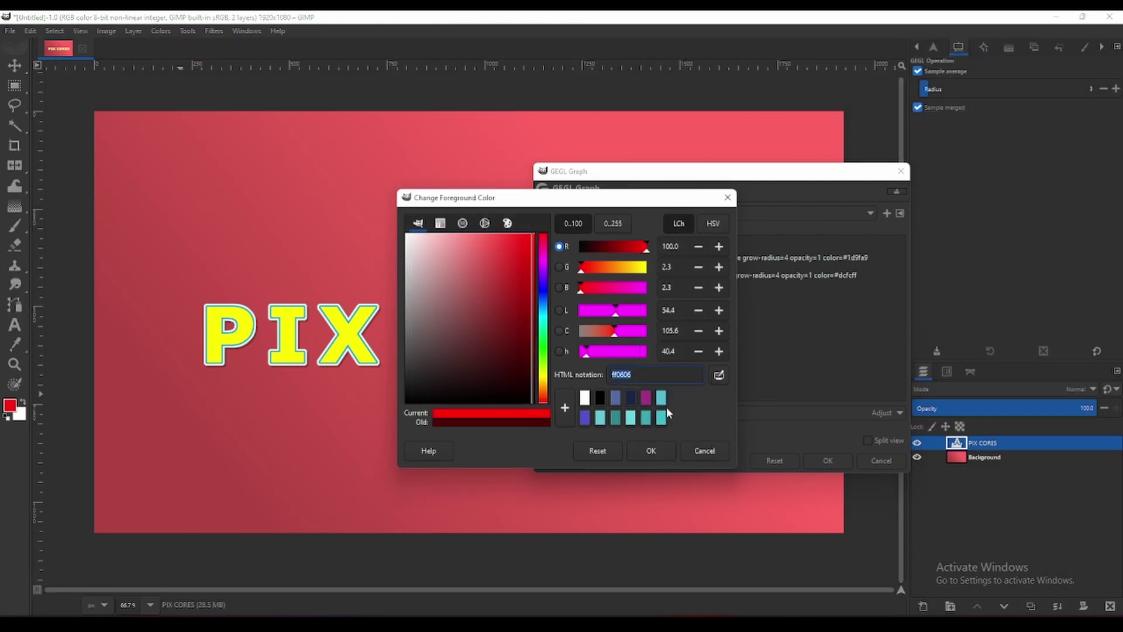
click(638, 453)
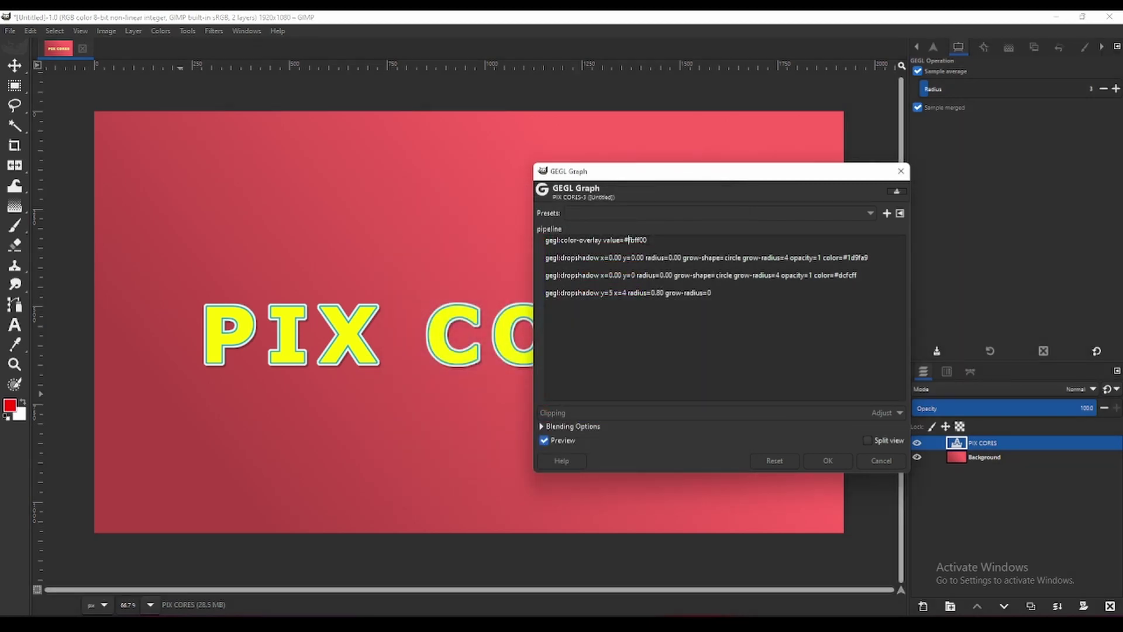
drag(625, 240, 662, 240)
key(ctrl+v)
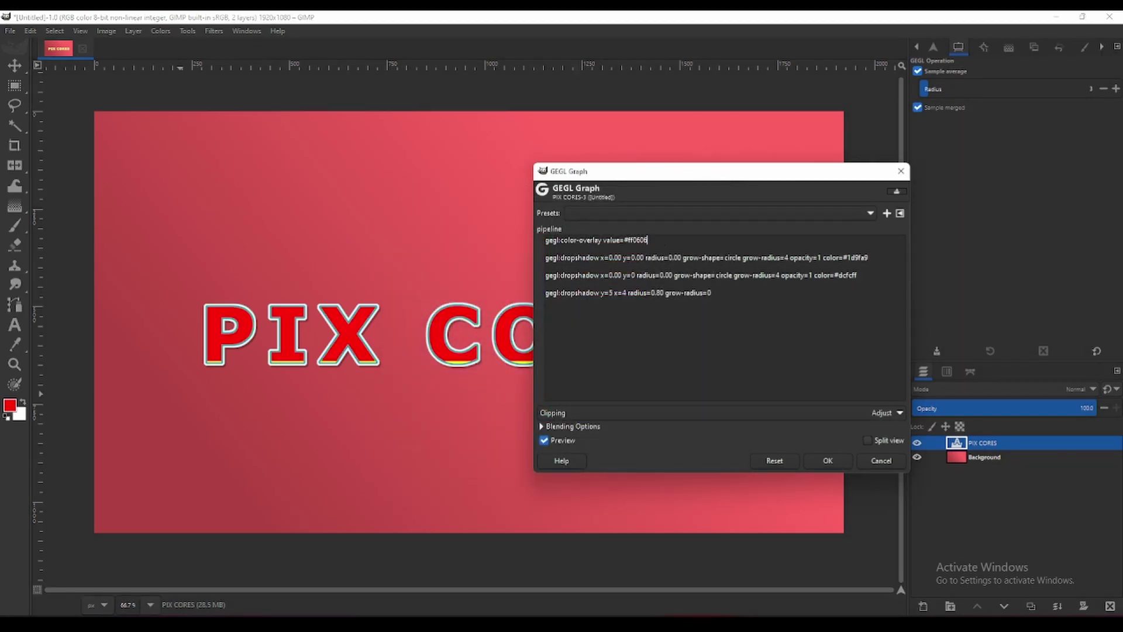
click(474, 406)
Set the grow radii to 5 and 6 and the last radius to 0.90, then apply
mouse_move(595, 173)
mouse_down()
mouse_move(893, 185)
mouse_move(696, 185)
mouse_up()
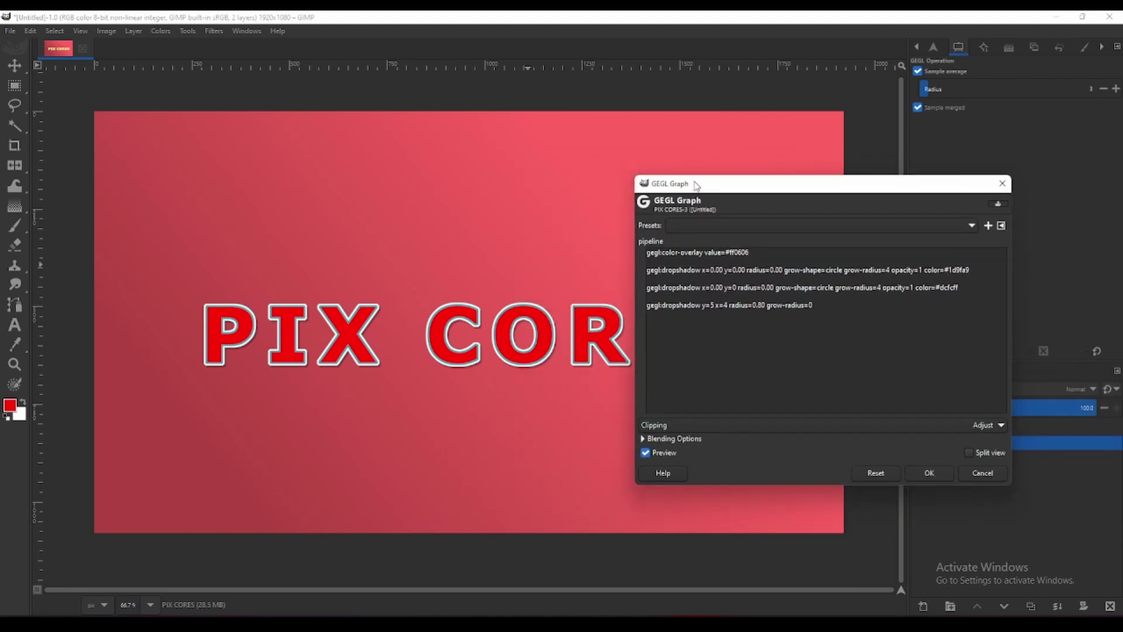
click(645, 453)
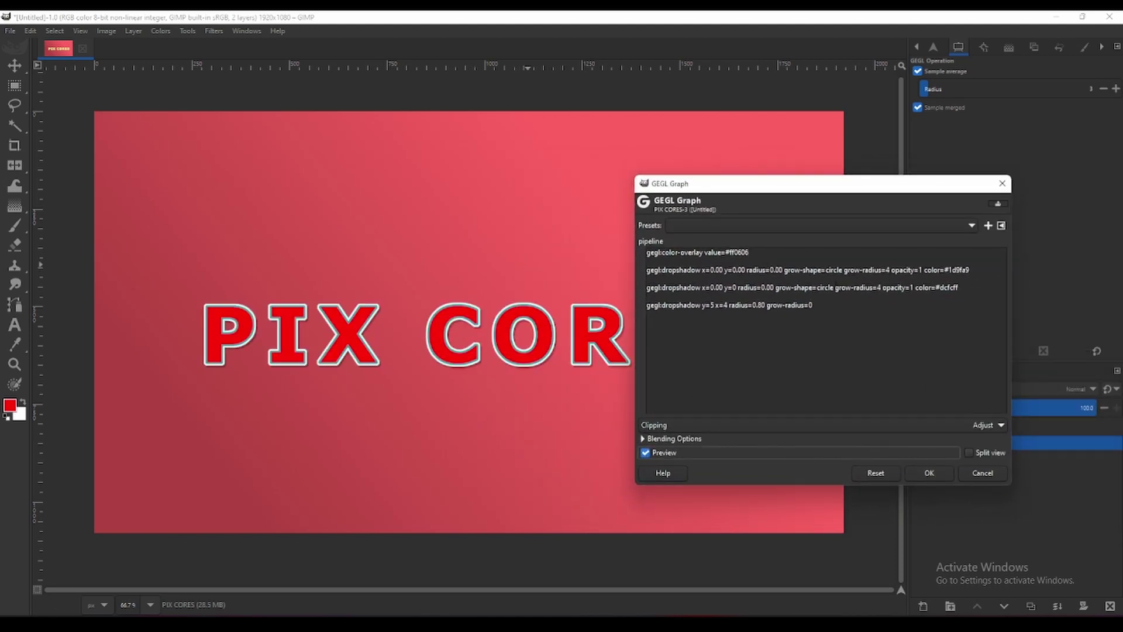
click(880, 288)
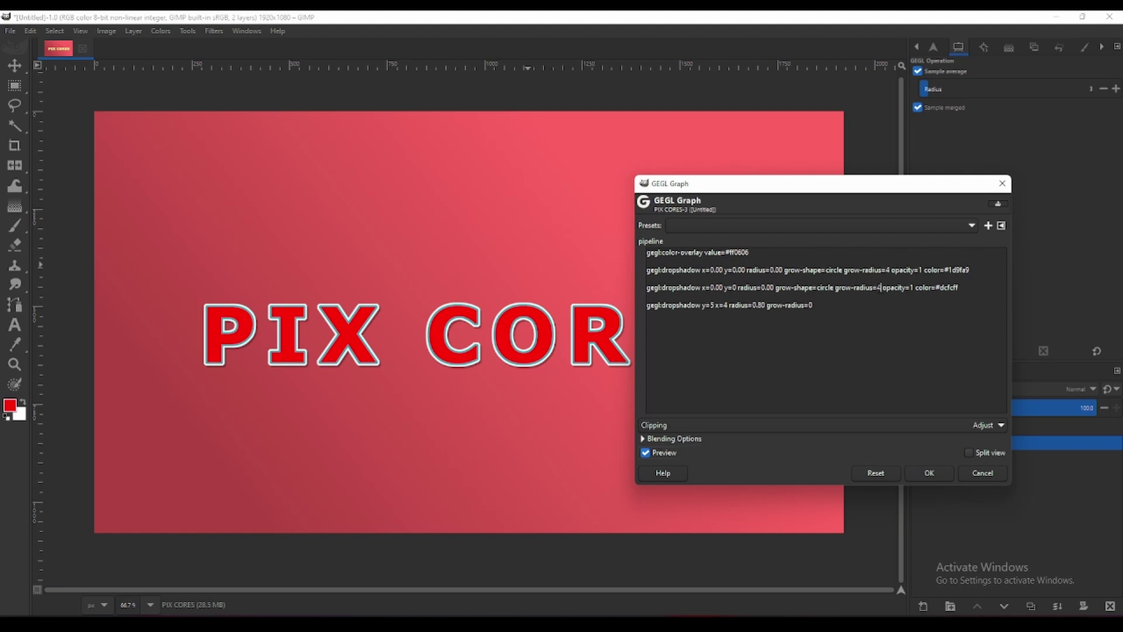
text(6)
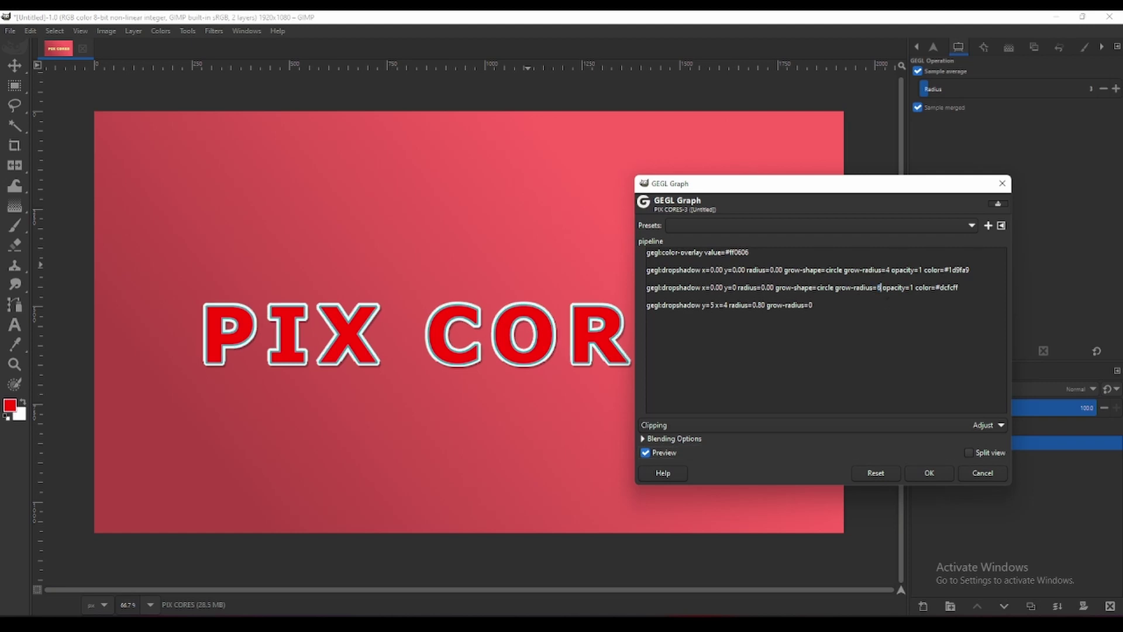
click(886, 270)
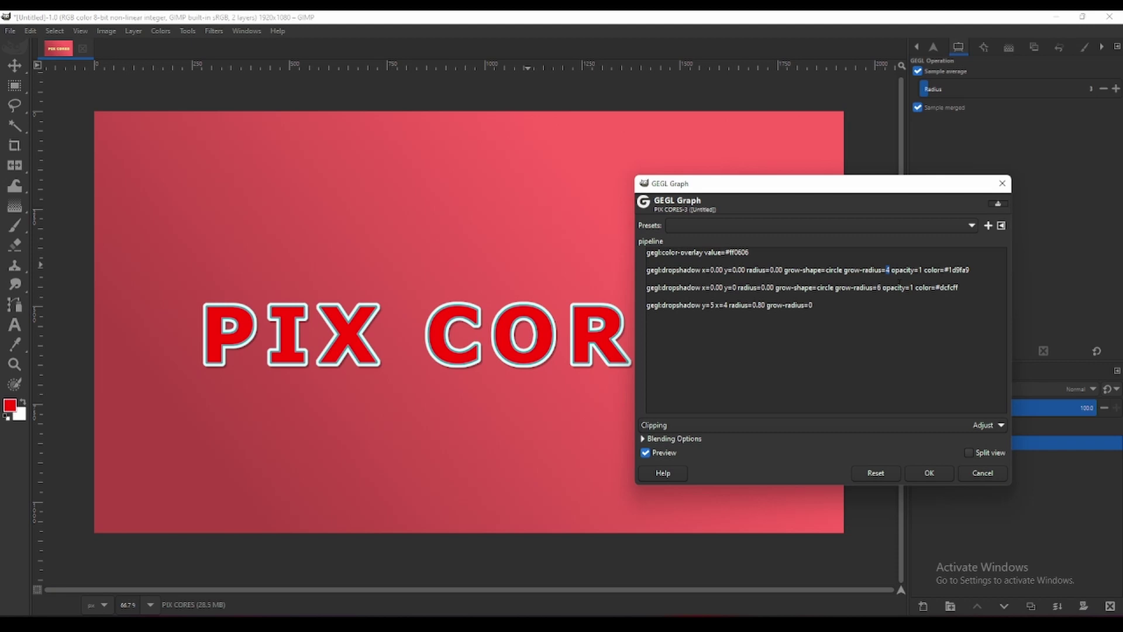
text(5)
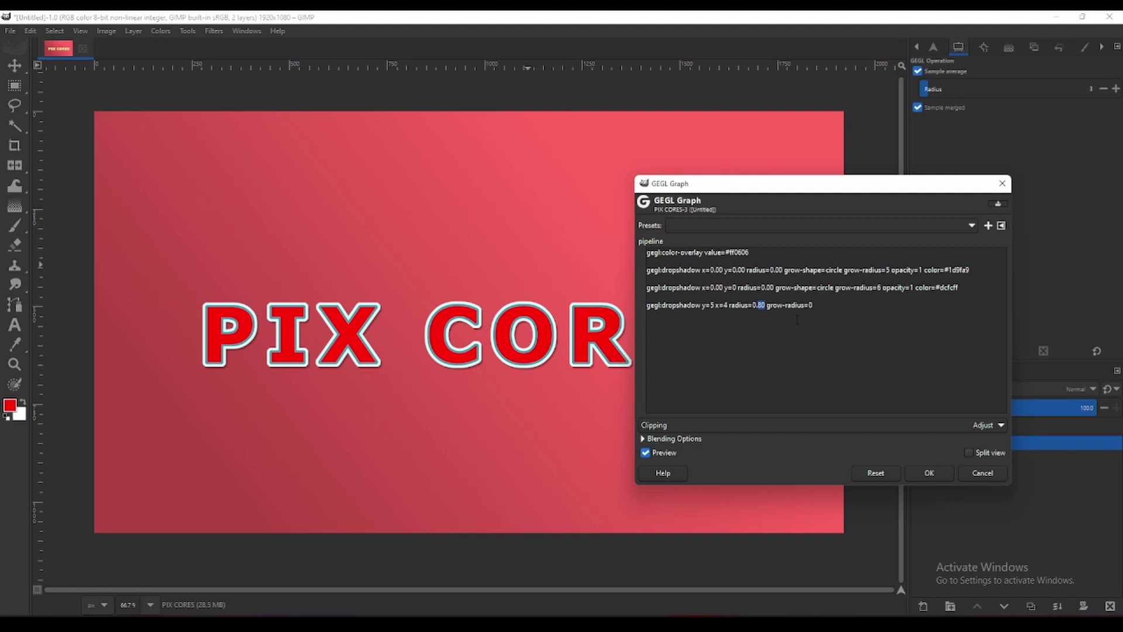
text(90)
click(646, 453)
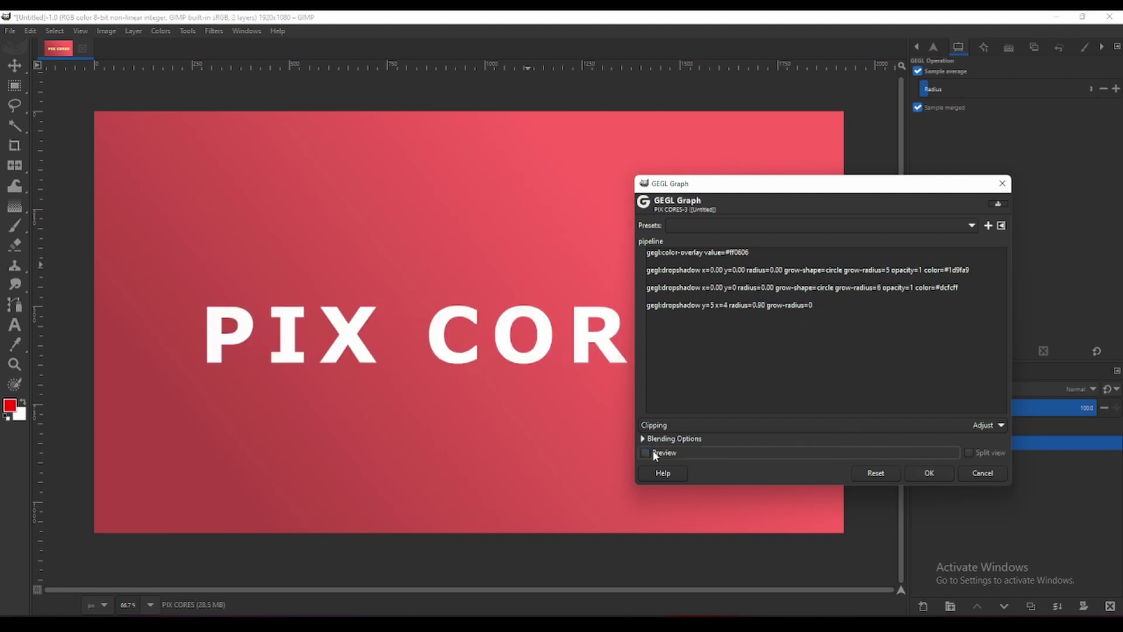
click(913, 472)
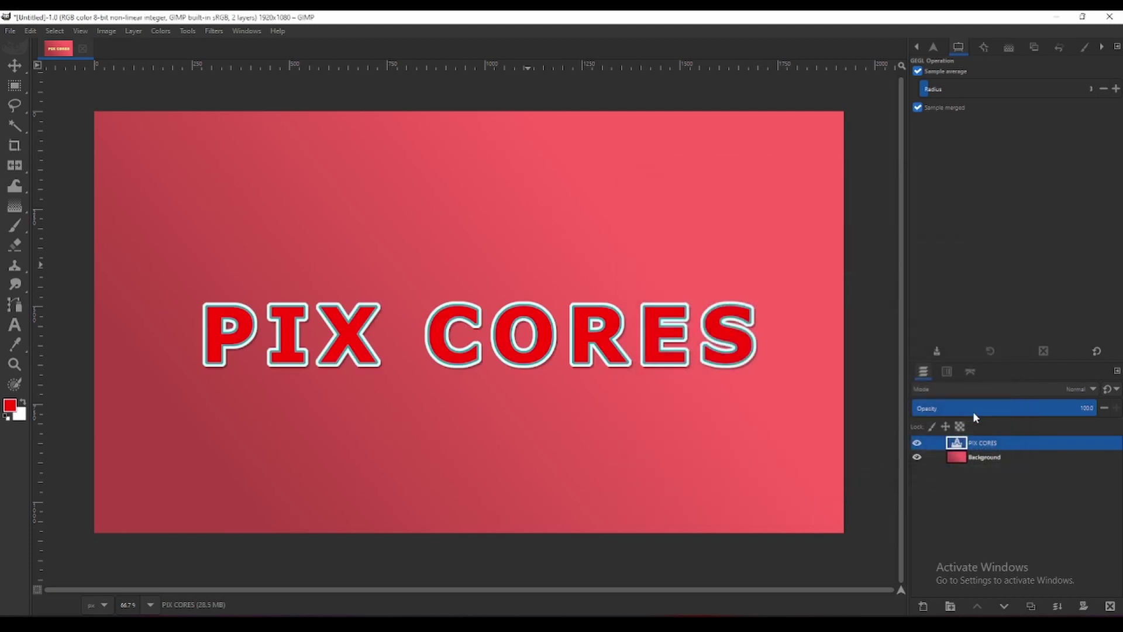
Drag the PIX CORES text layer with the Move tool, then undo the move
click(15, 65)
mouse_move(346, 350)
mouse_down()
mouse_move(323, 373)
mouse_move(338, 377)
mouse_move(277, 483)
mouse_up()
key(ctrl+z)
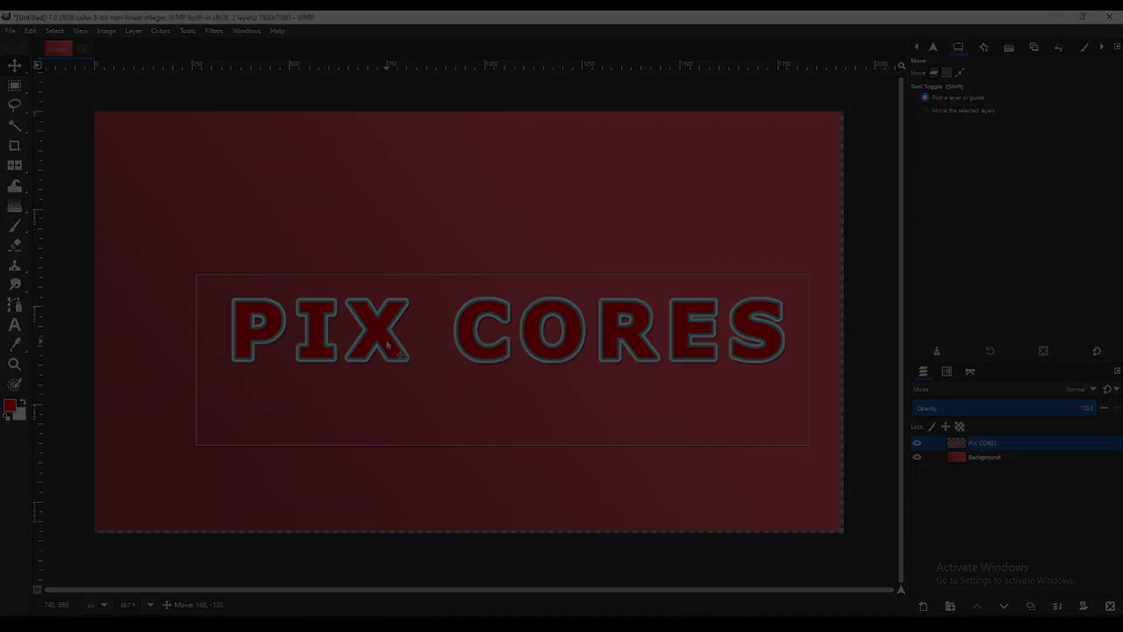